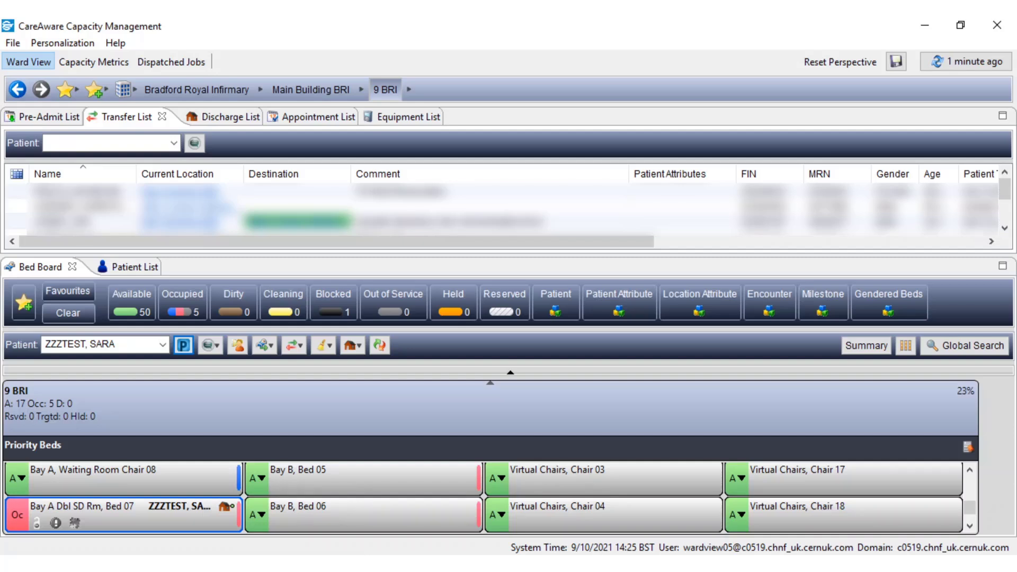
# Check the discharge milestone of the patient in Bay A Dbl SD Rm, Bed 07 on the bed board
pyautogui.click(185, 506)
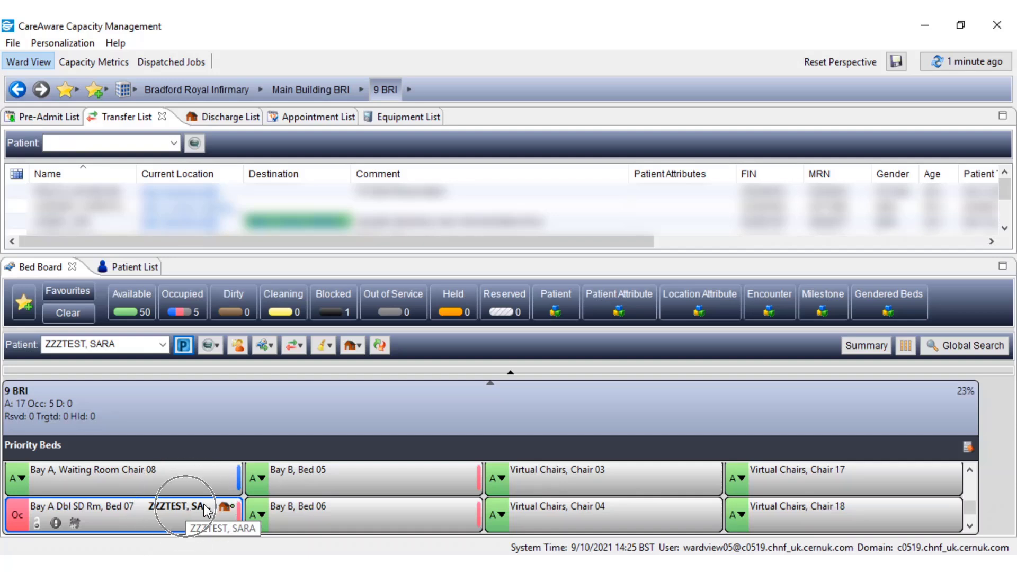
pyautogui.moveTo(231, 511)
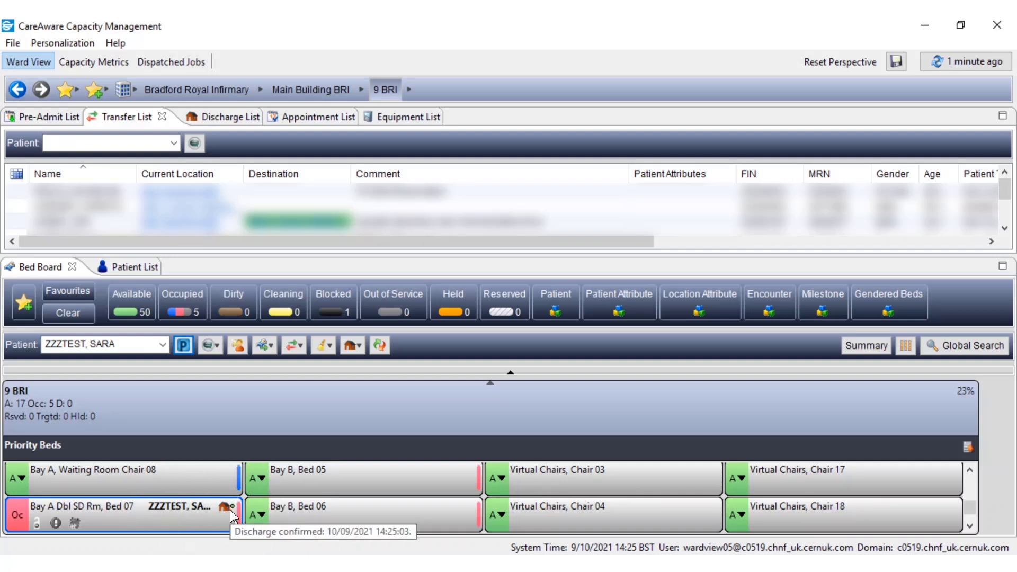
pyautogui.click(231, 513)
pyautogui.click(231, 513)
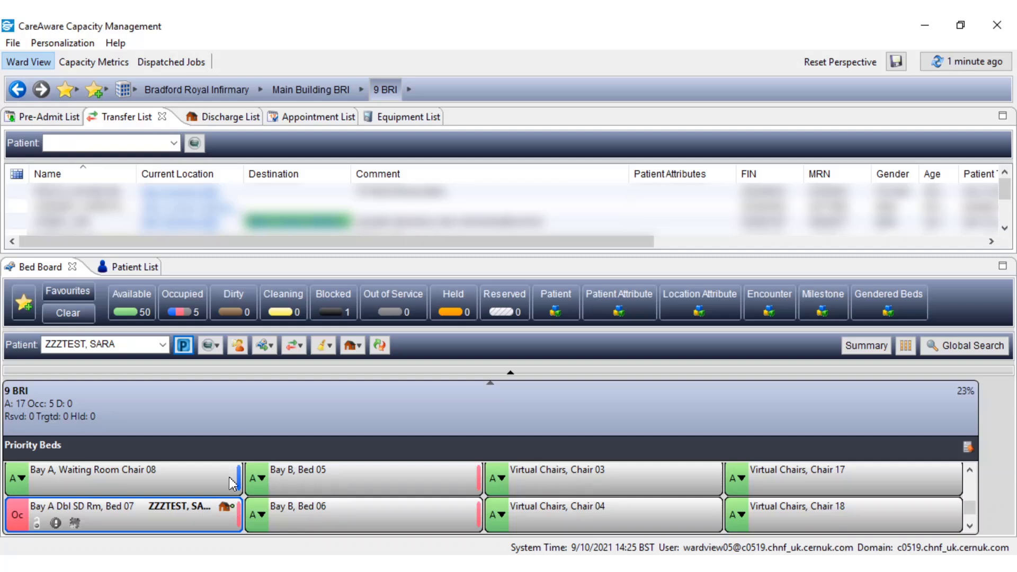
# Show the discharge list for ward 9 BRI and enlarge it to reveal more patient rows
pyautogui.click(234, 118)
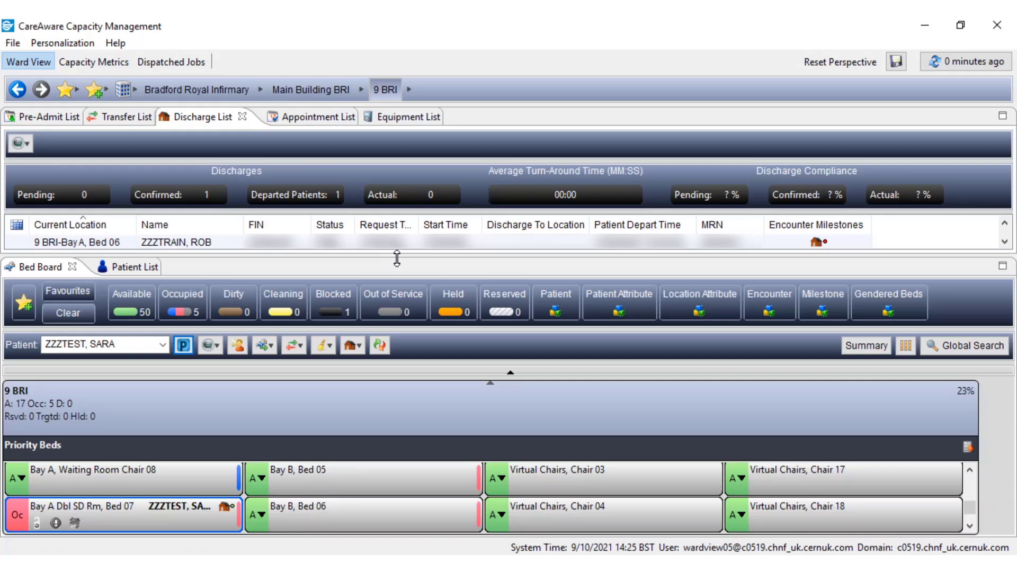
pyautogui.moveTo(397, 258); pyautogui.dragTo(373, 358)
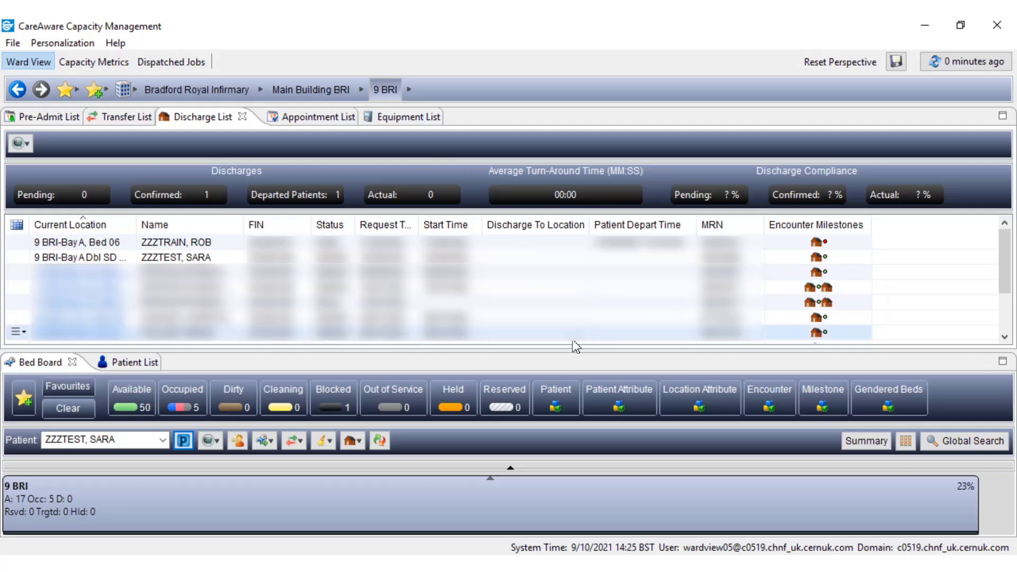
# Locate the patient in Bay A Dbl SD Rm, Bed 07 on the bed board by selecting their name
pyautogui.moveTo(540, 352); pyautogui.dragTo(548, 220)
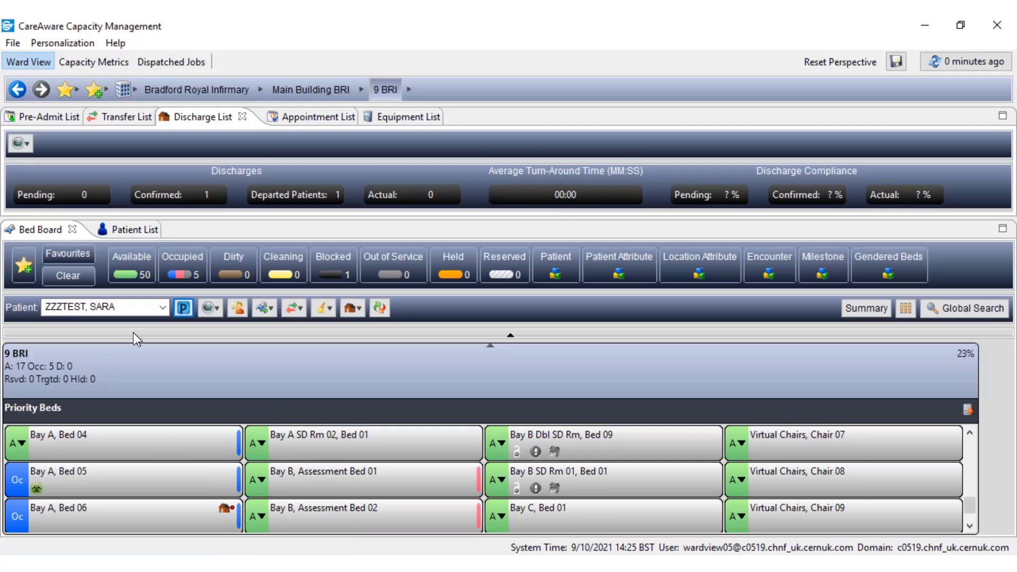
pyautogui.click(163, 307)
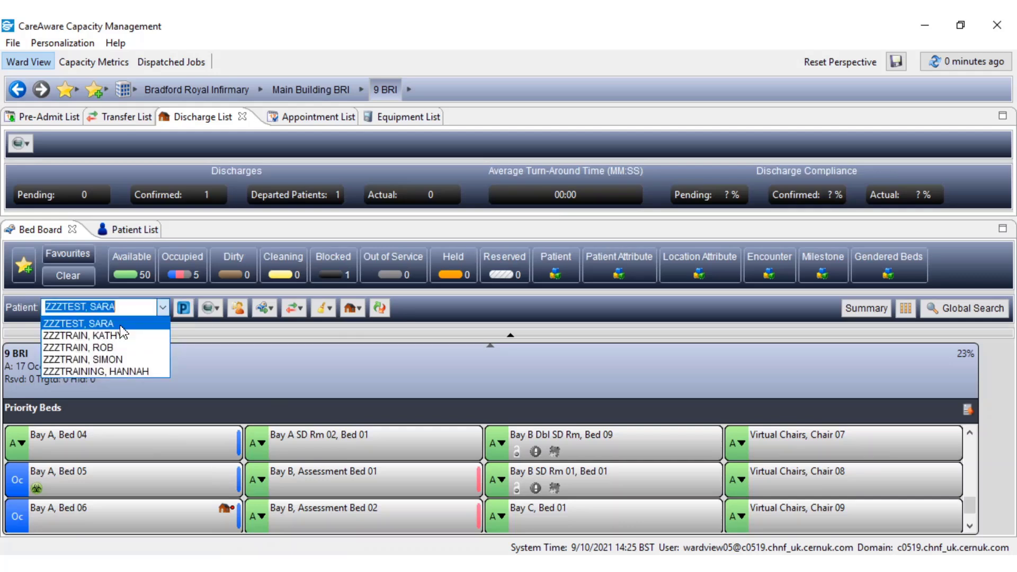
pyautogui.click(120, 324)
pyautogui.moveTo(233, 517)
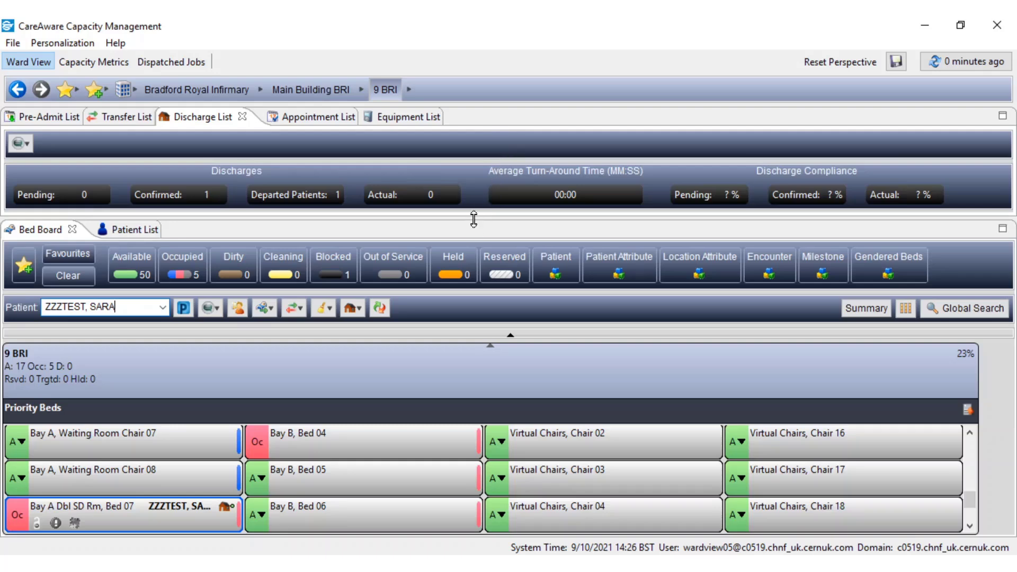
# Complete the discharge of the patient in Bay A Dbl SD Rm, Bed 07 from the discharge list
pyautogui.moveTo(475, 219); pyautogui.dragTo(463, 430)
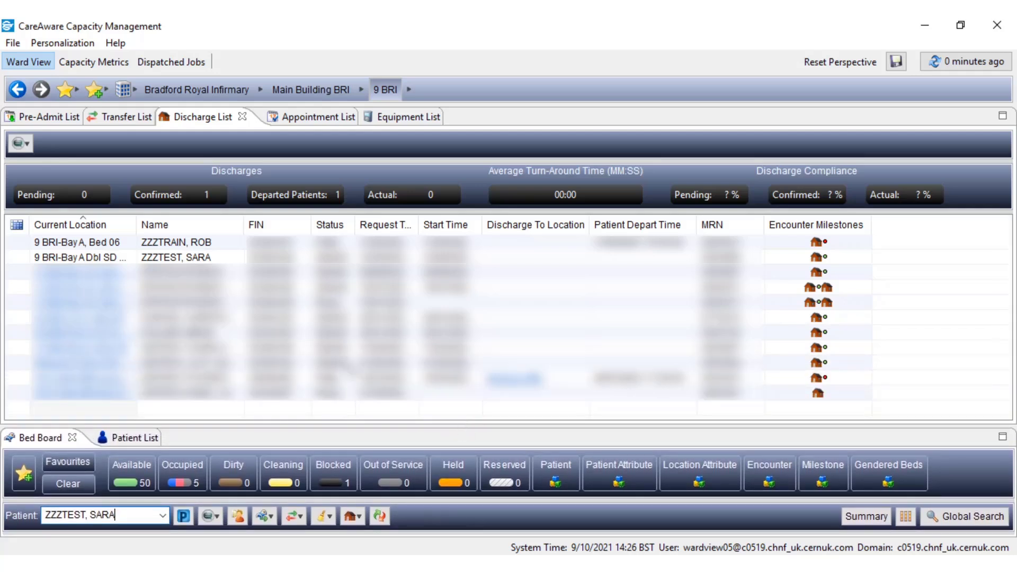
pyautogui.click(200, 241)
pyautogui.click(196, 258)
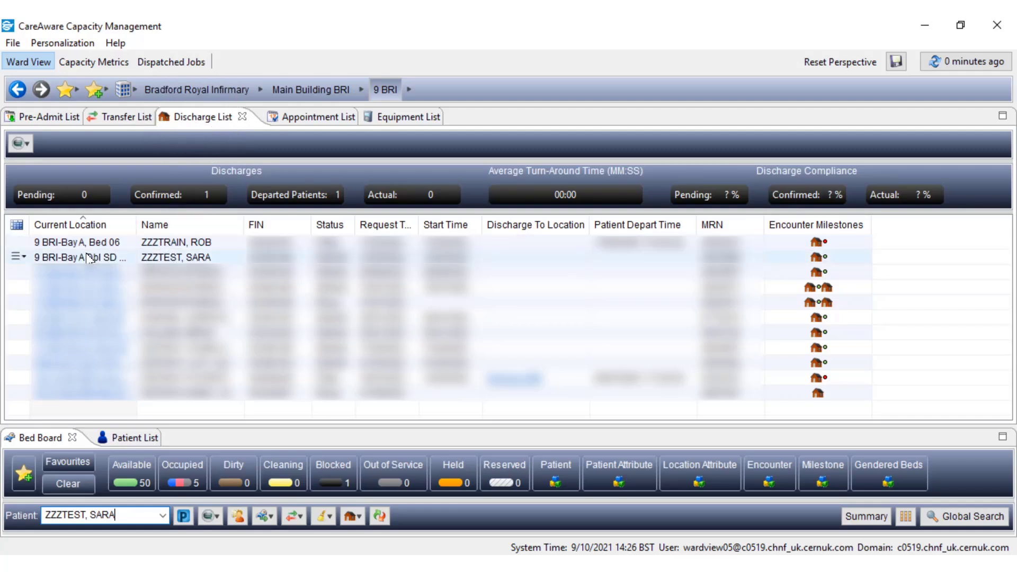
pyautogui.click(18, 257)
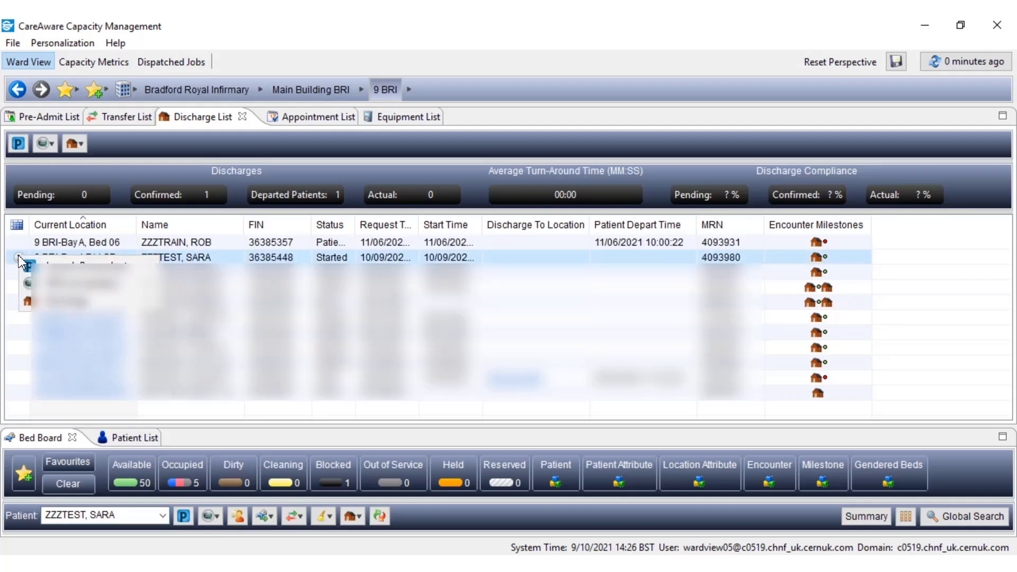
pyautogui.moveTo(85, 301)
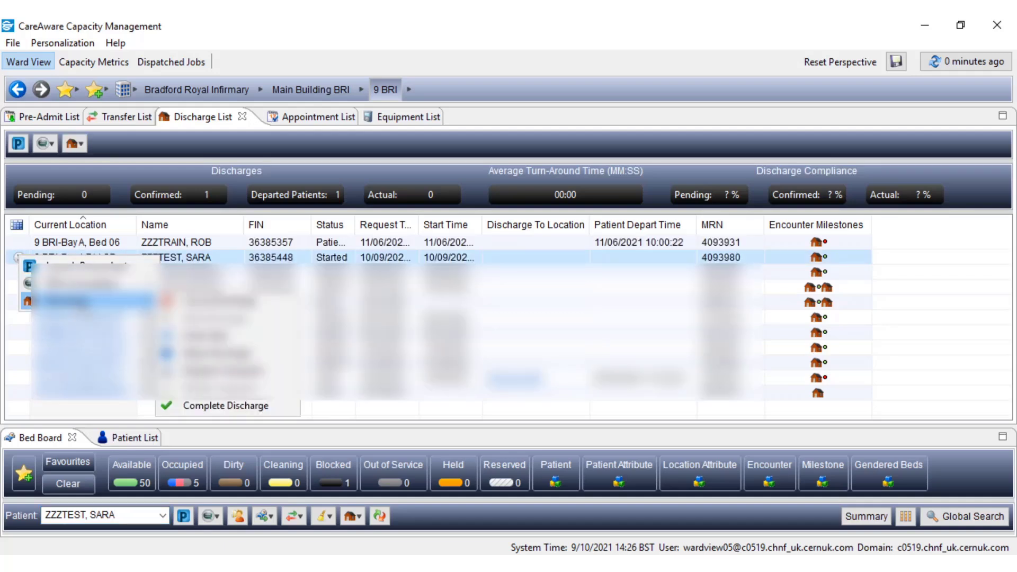
pyautogui.click(212, 406)
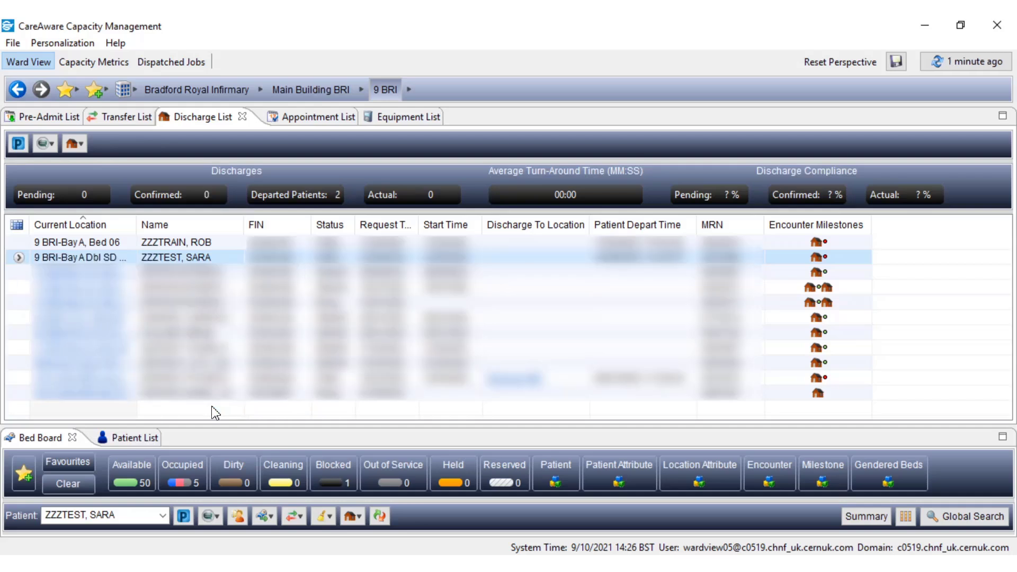
# Check the Bed 07 patient's encounter milestone in the discharge list and find the same patient on the bed board
pyautogui.click(828, 266)
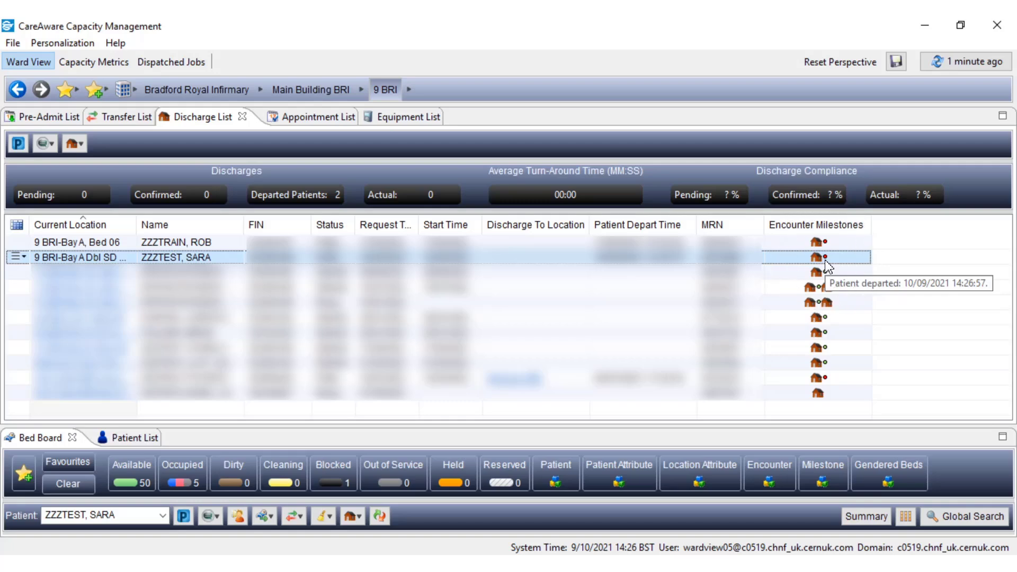
pyautogui.click(828, 266)
pyautogui.moveTo(525, 429); pyautogui.dragTo(530, 222)
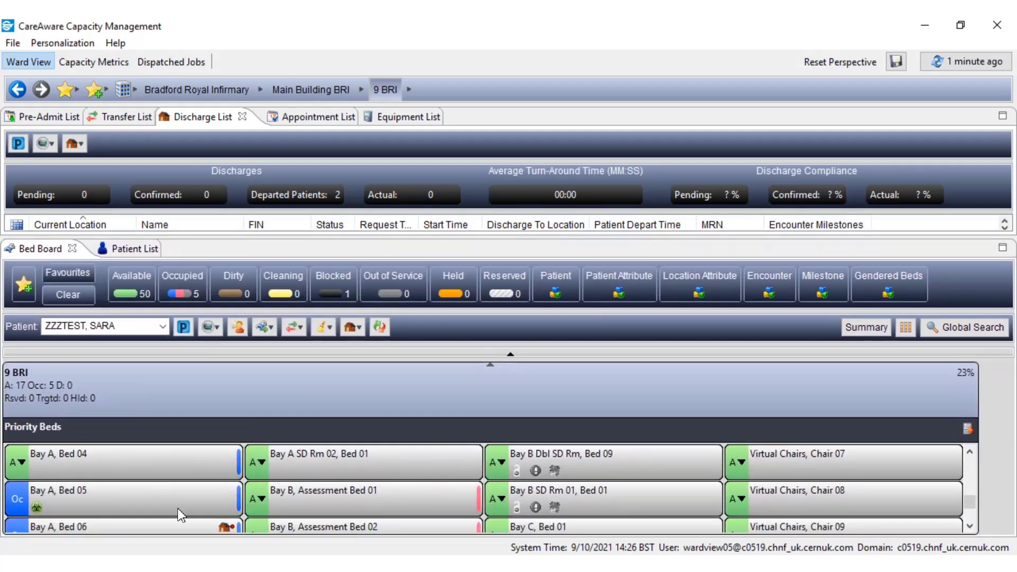
pyautogui.click(161, 329)
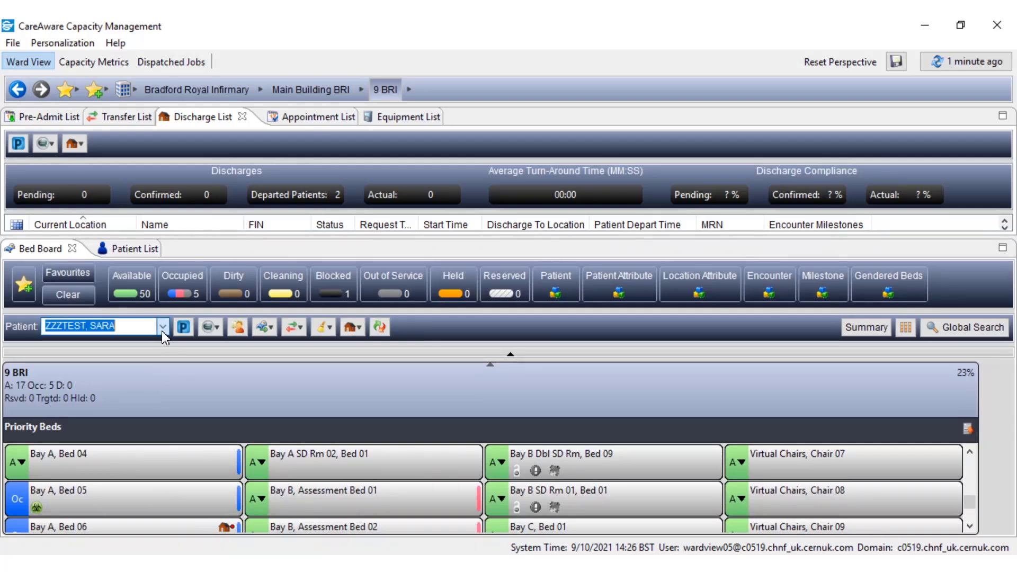
pyautogui.click(122, 344)
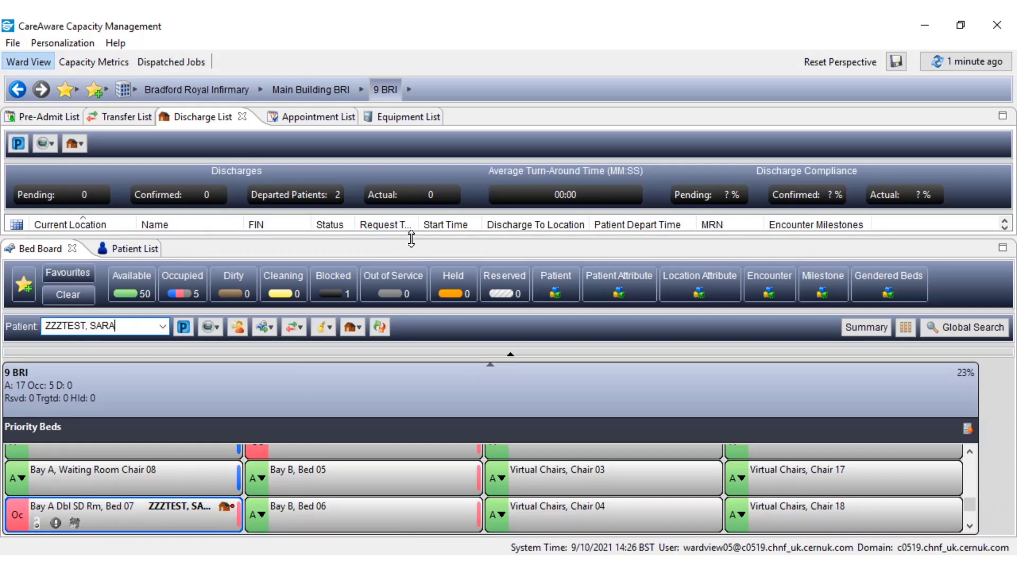
# Review the Discharge options for the Bed 07 patient in the discharge list and widen the Status column to show its full text
pyautogui.moveTo(412, 237); pyautogui.dragTo(386, 379)
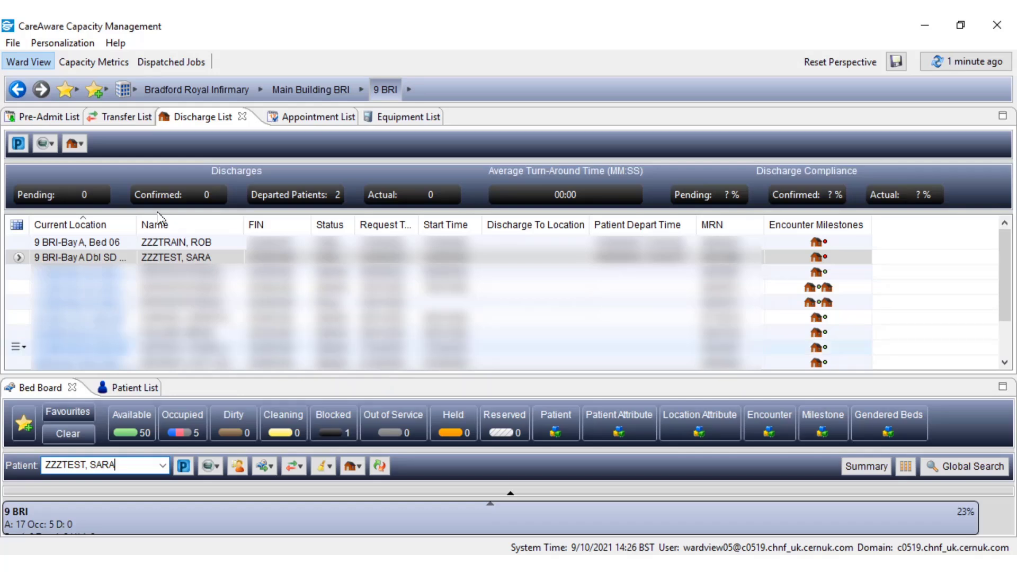
pyautogui.click(20, 258)
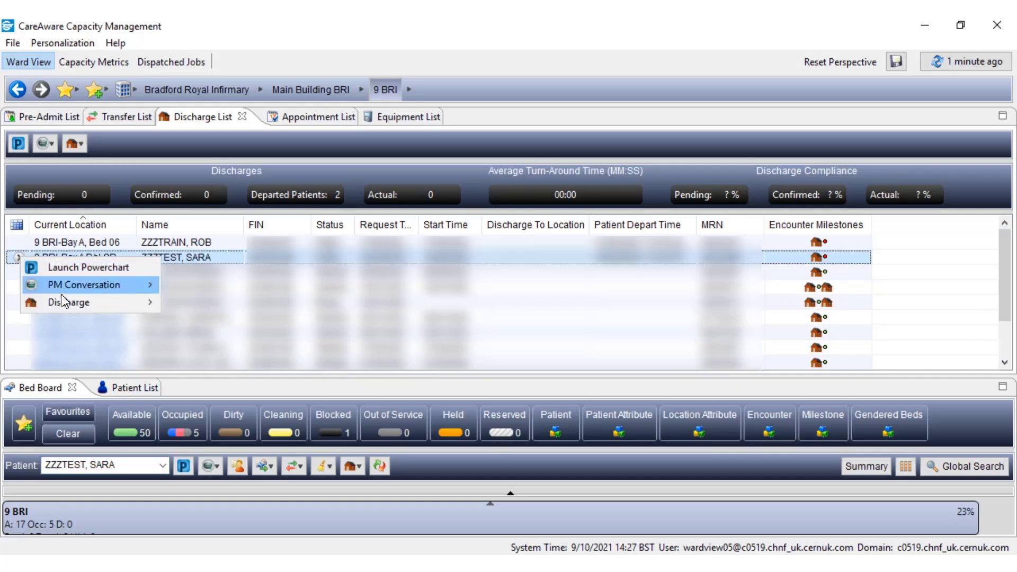
pyautogui.moveTo(70, 307)
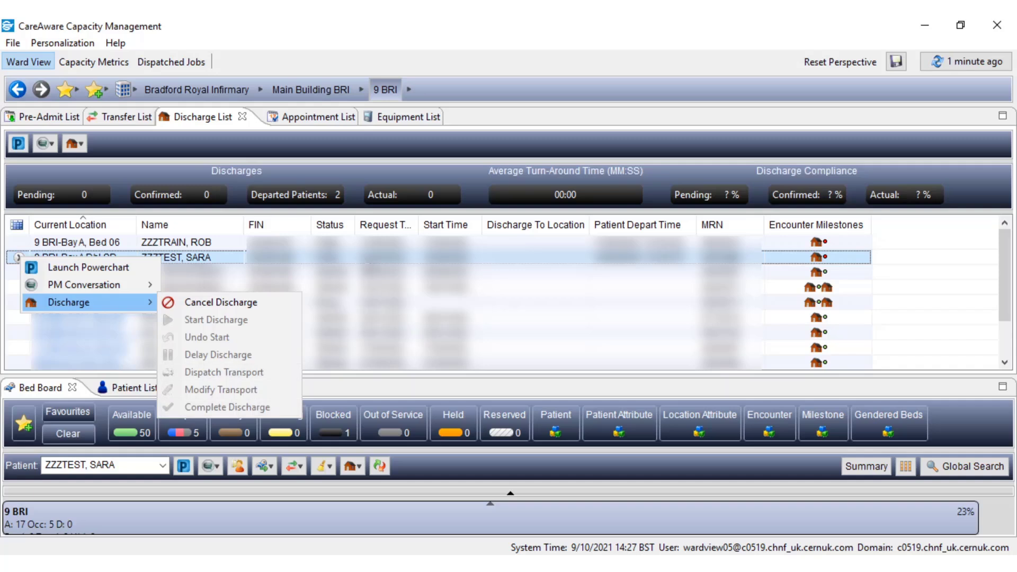
pyautogui.click(361, 229)
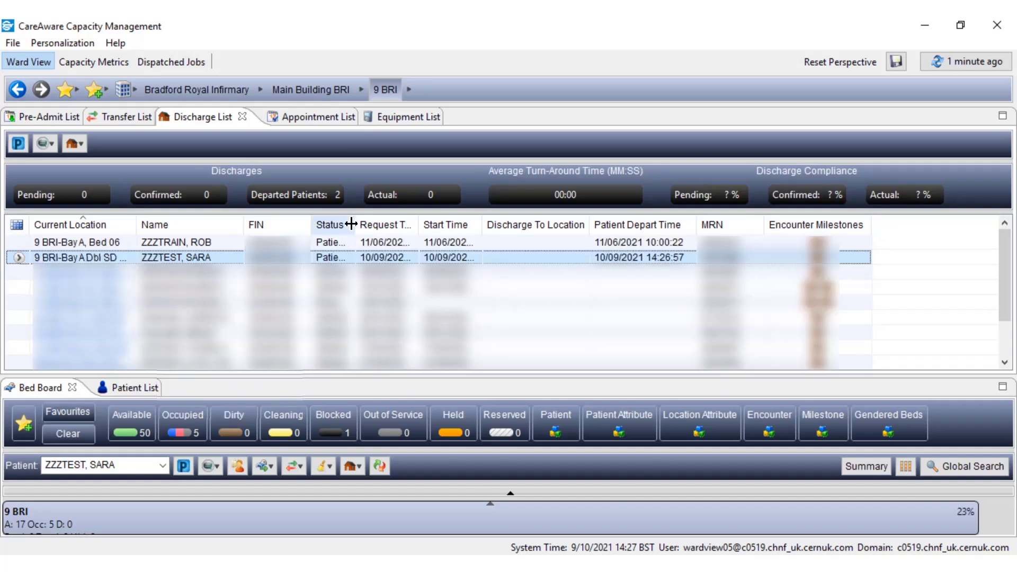
pyautogui.moveTo(361, 226); pyautogui.dragTo(432, 226)
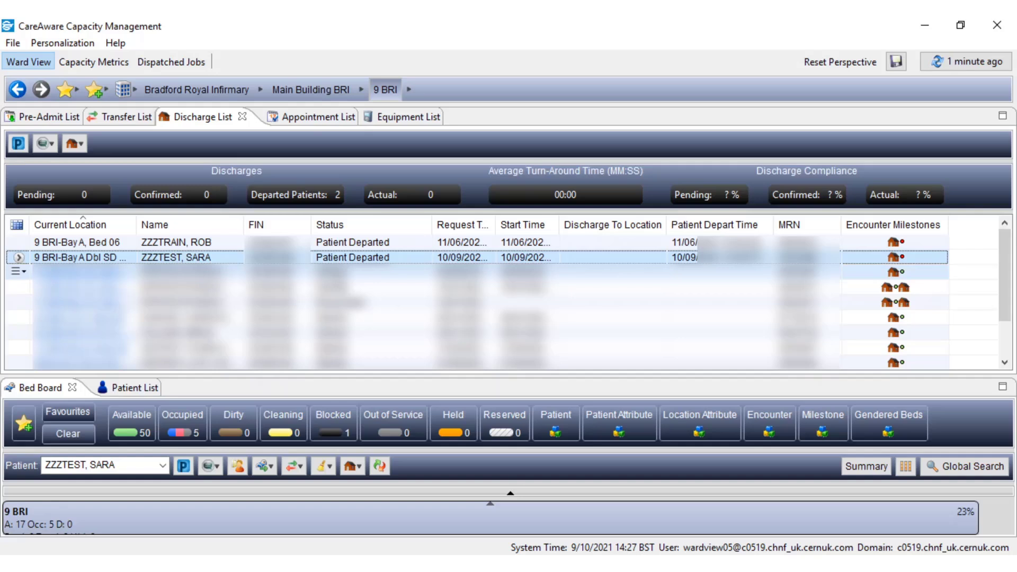
# Open the Discharge conversation for the Bed 07 patient from the discharge list and maximize the form
pyautogui.rightClick(23, 262)
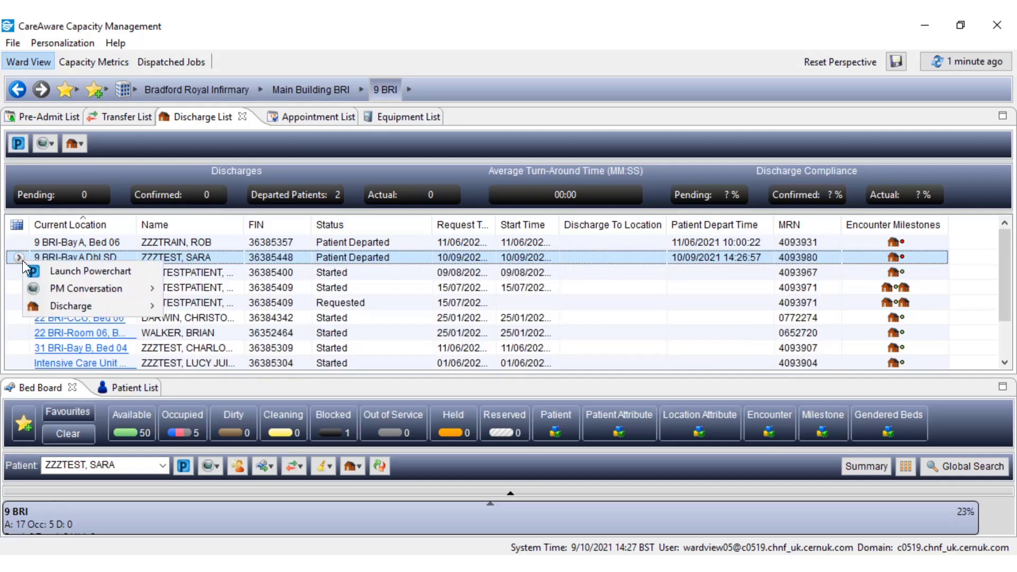
pyautogui.moveTo(65, 287)
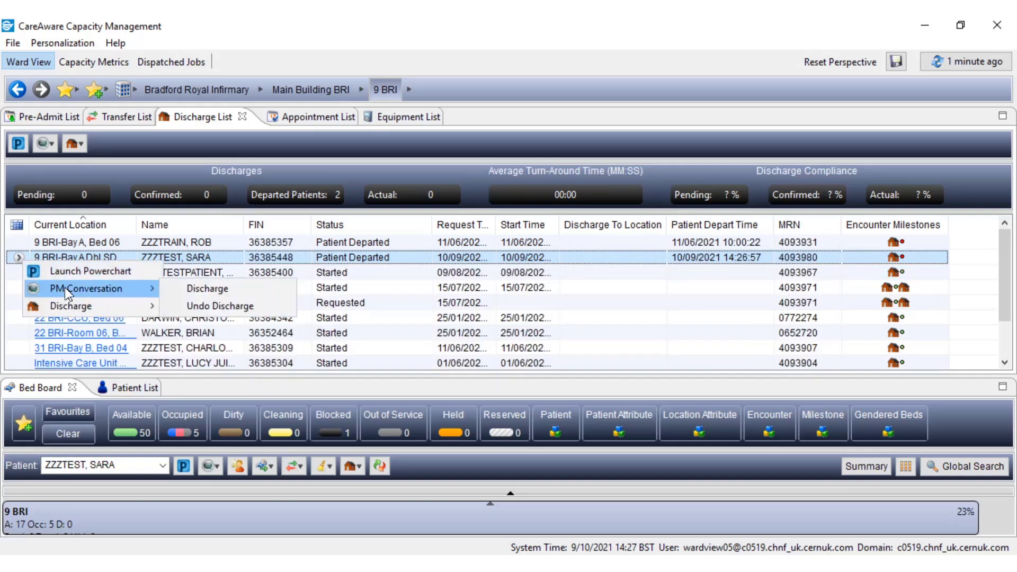
pyautogui.click(196, 297)
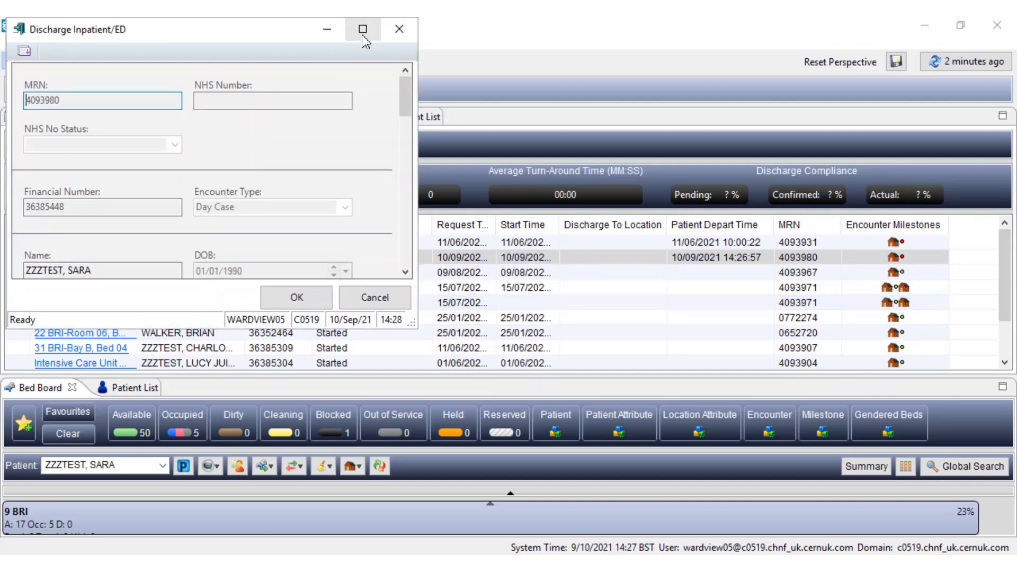
pyautogui.click(363, 29)
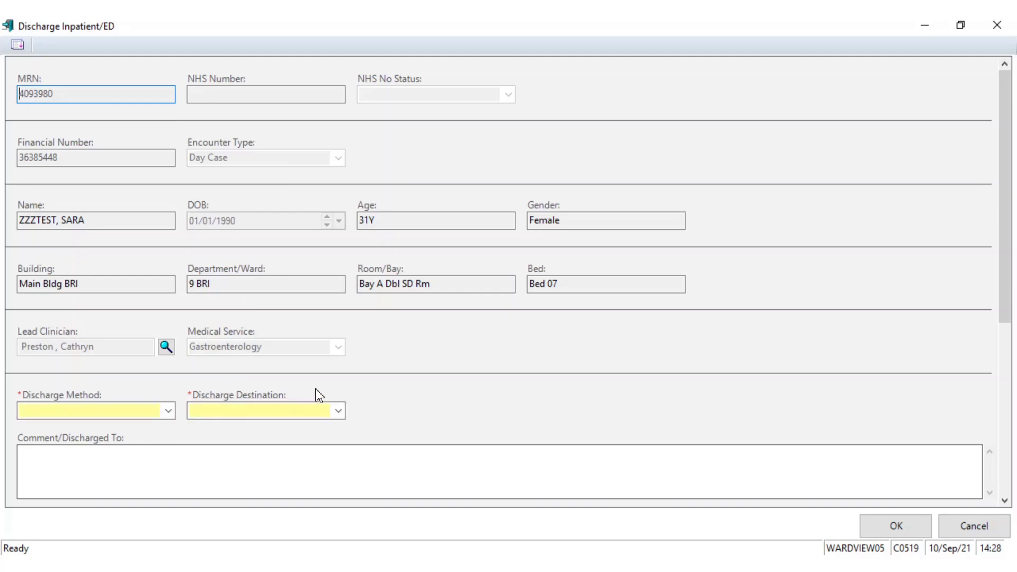
# Set the discharge method to Discharged with Consent
pyautogui.click(170, 412)
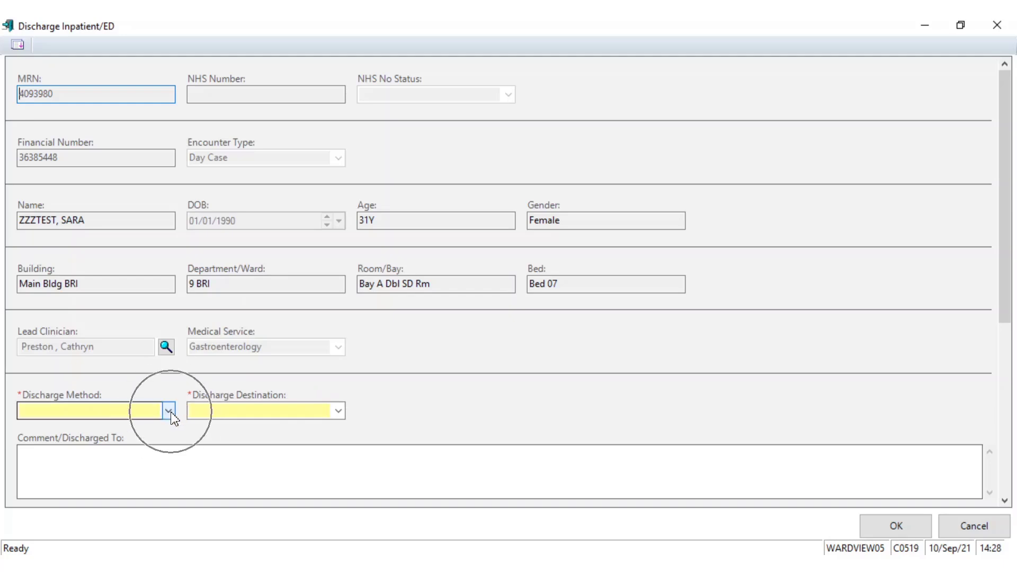
pyautogui.click(79, 408)
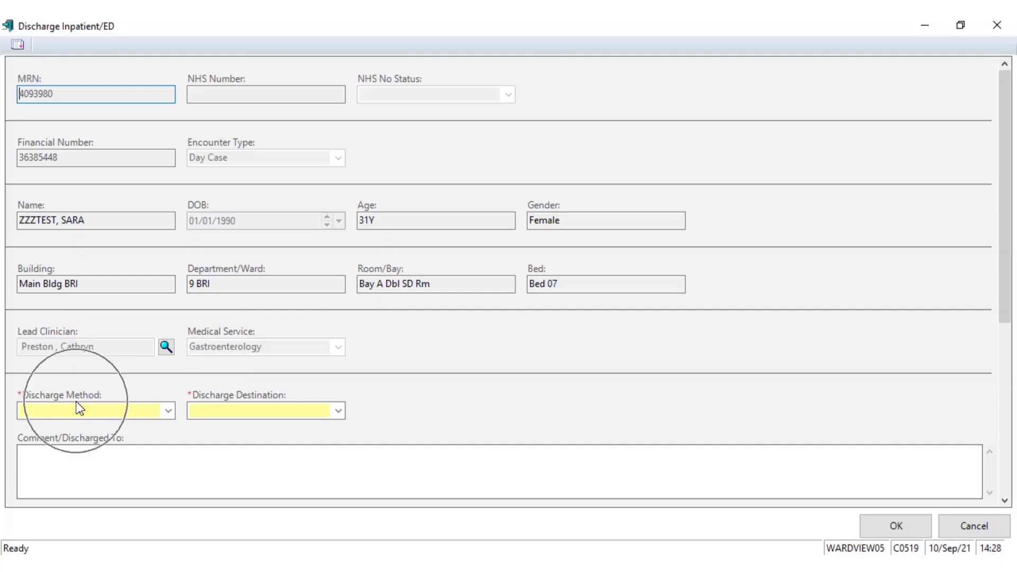
pyautogui.click(168, 412)
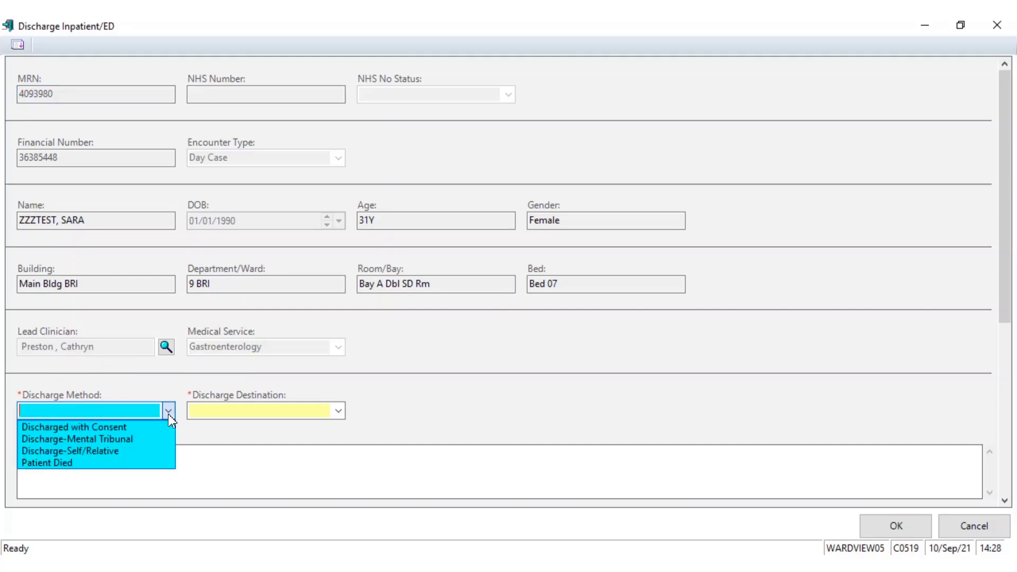
pyautogui.click(91, 427)
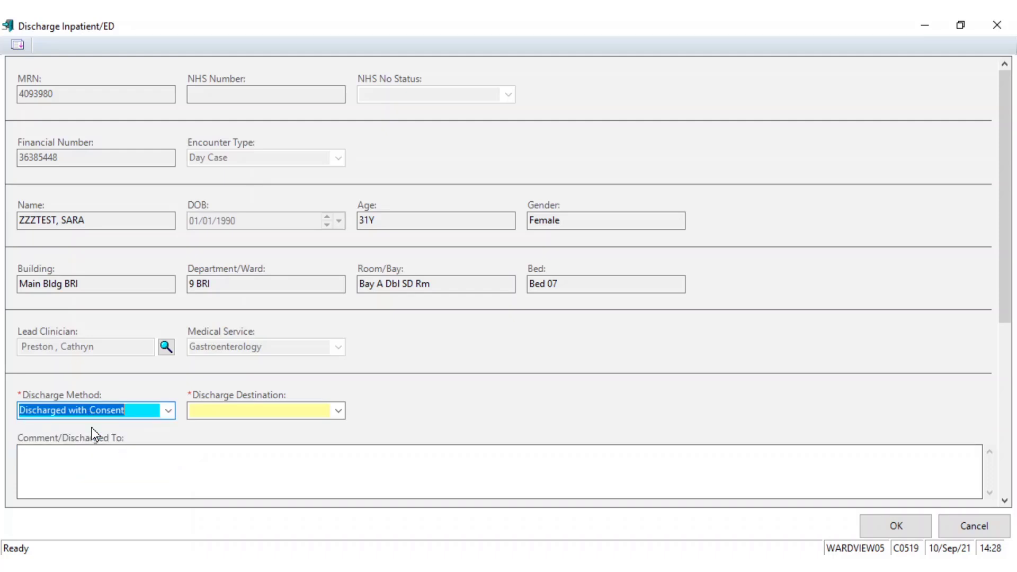
# Set the discharge destination to Usual Place of Residence
pyautogui.click(338, 412)
pyautogui.scroll(-3, 368, 515)
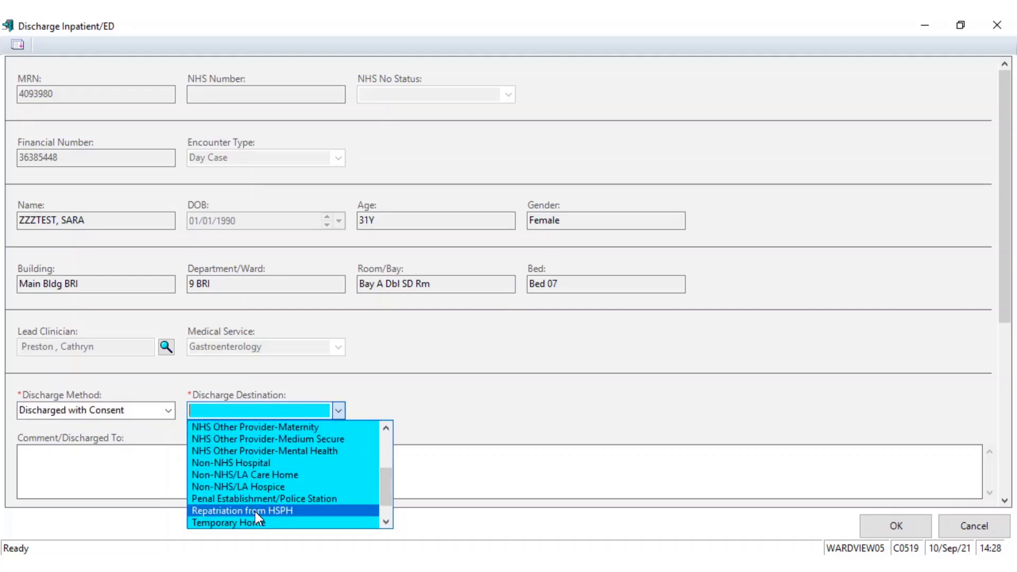
pyautogui.click(386, 522)
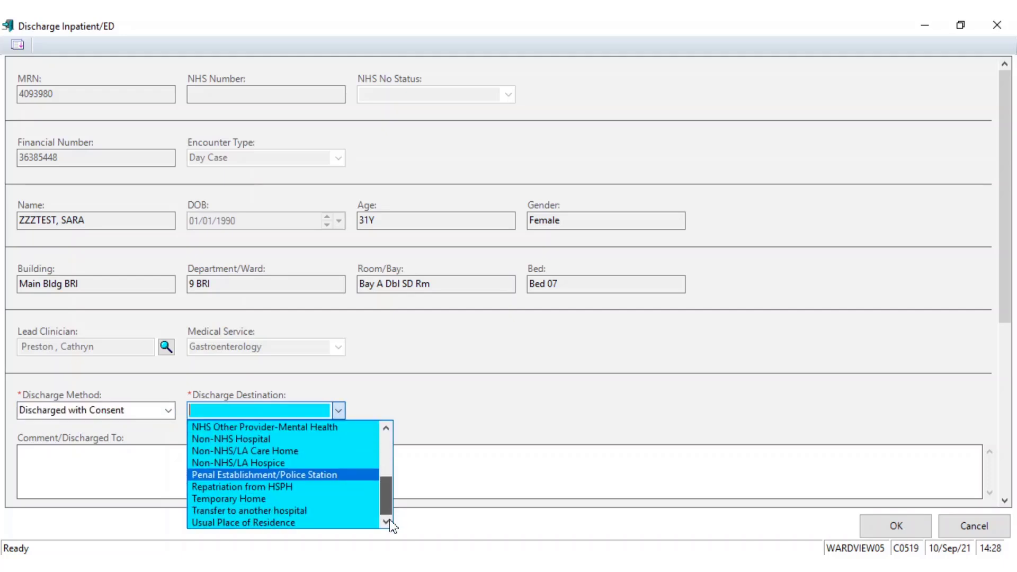
pyautogui.click(318, 523)
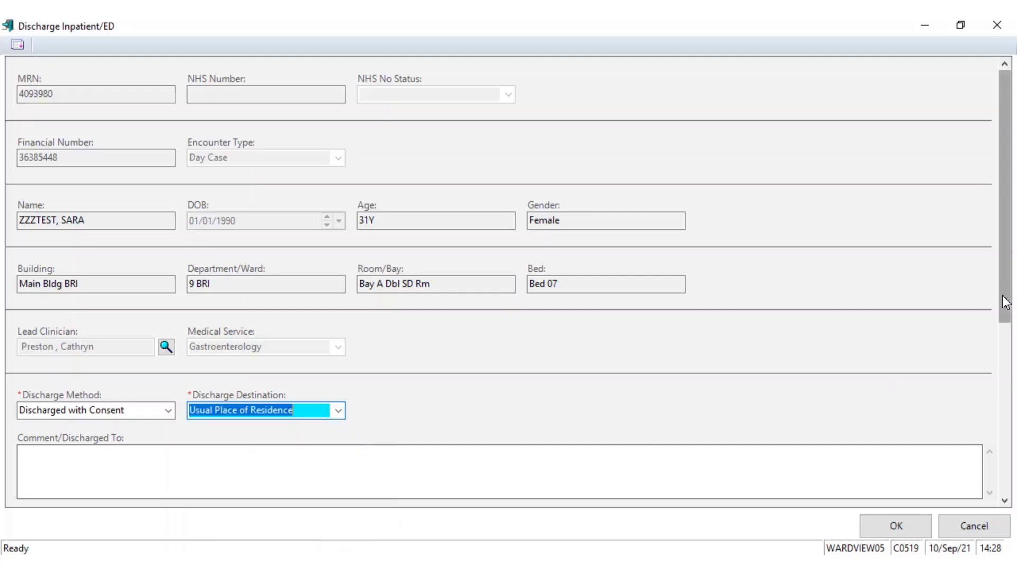
# Set the Admission Offer Outcome on the discharge form to Patient Admitted - Treatment Completed
pyautogui.moveTo(1006, 302); pyautogui.dragTo(967, 513)
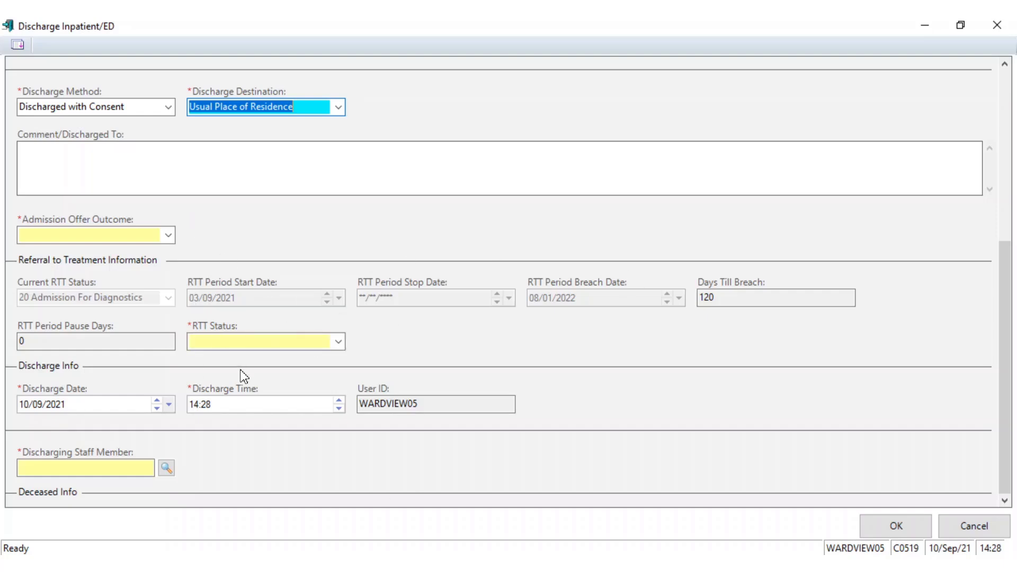
pyautogui.click(211, 345)
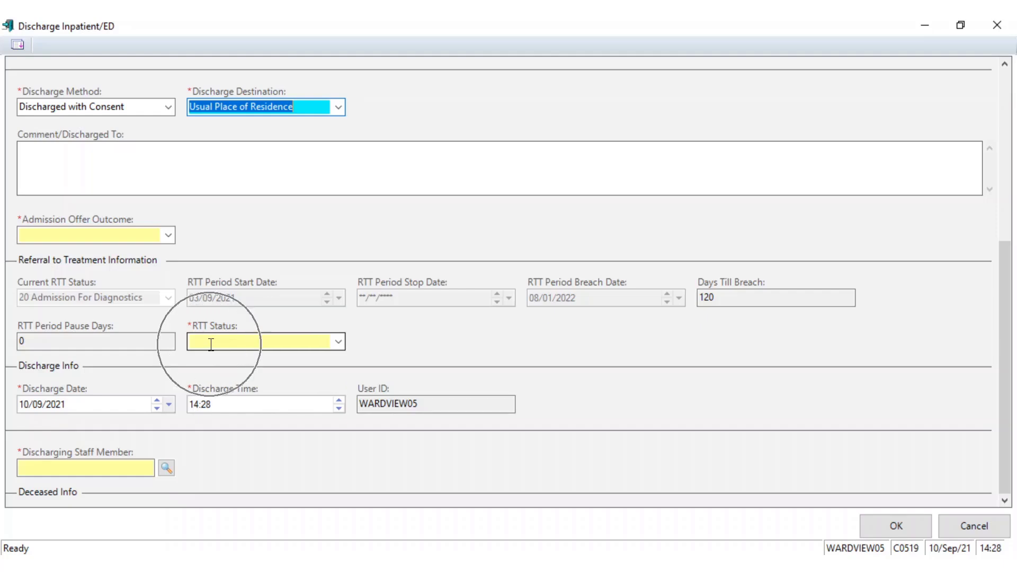
pyautogui.click(167, 236)
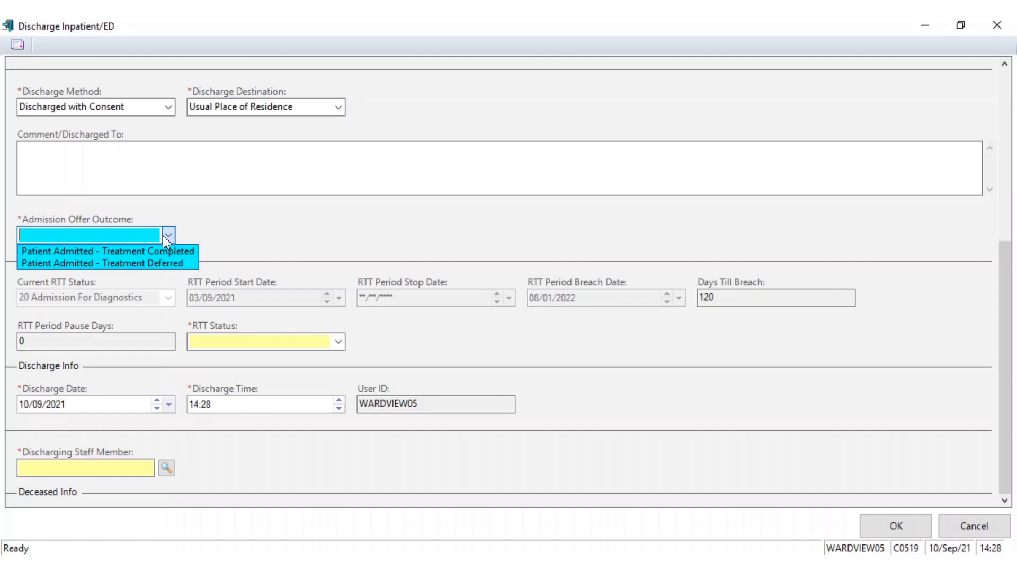
pyautogui.click(135, 251)
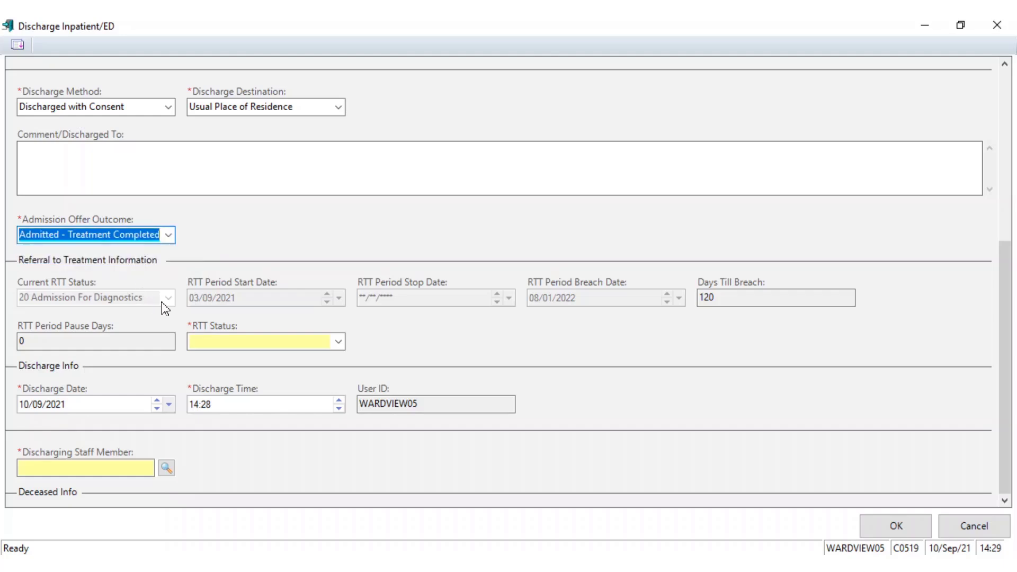
# Review the Current RTT Status in the Referral to Treatment Information section of the discharge form
pyautogui.click(255, 339)
pyautogui.press('ctrl')
pyautogui.press('ctrl')
pyautogui.press('ctrl')
pyautogui.press('ctrl')
pyautogui.press('ctrl')
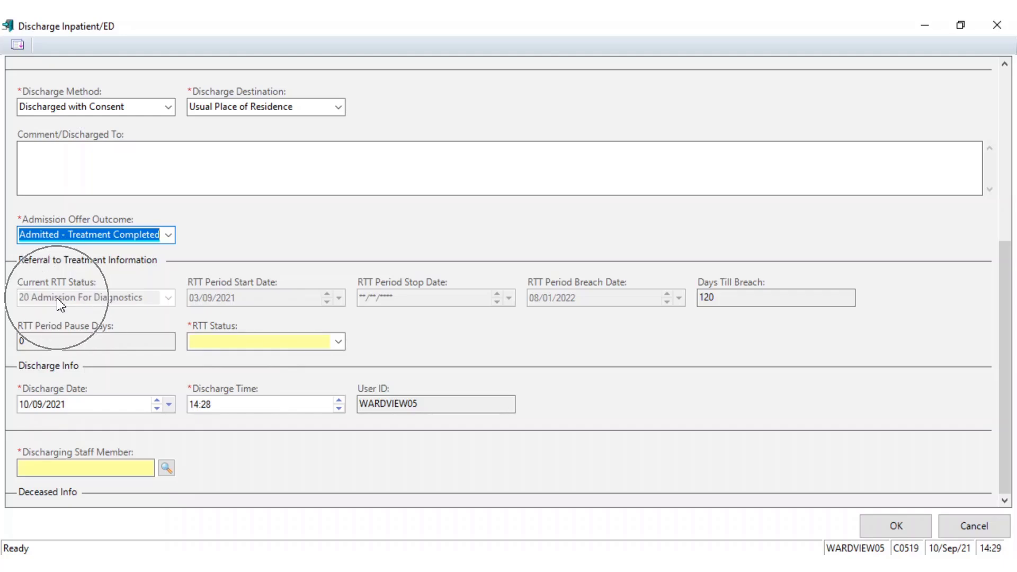
pyautogui.press('ctrl')
pyautogui.press('ctrl')
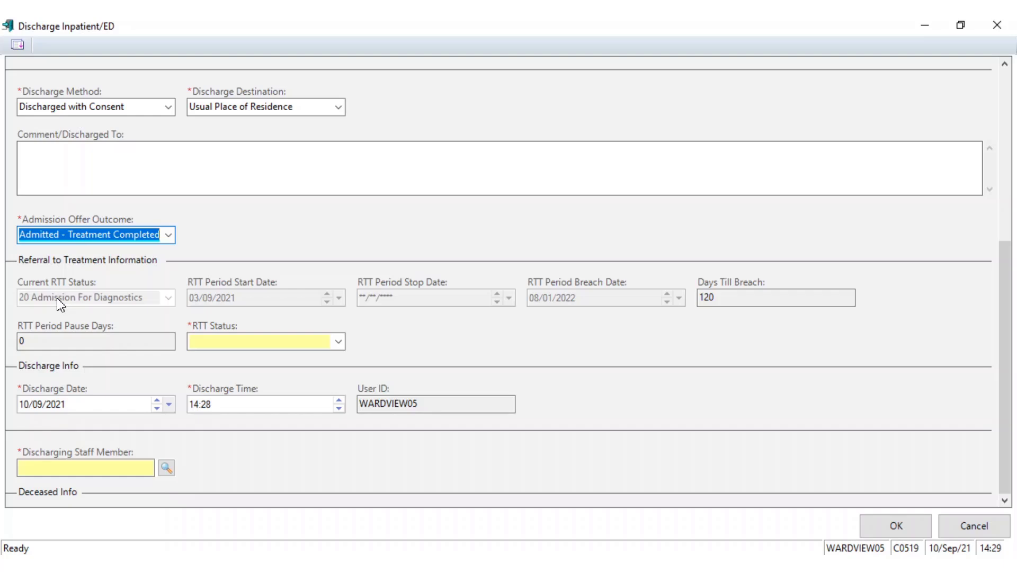
# Set the RTT Status to 30 First Treatment
pyautogui.click(340, 344)
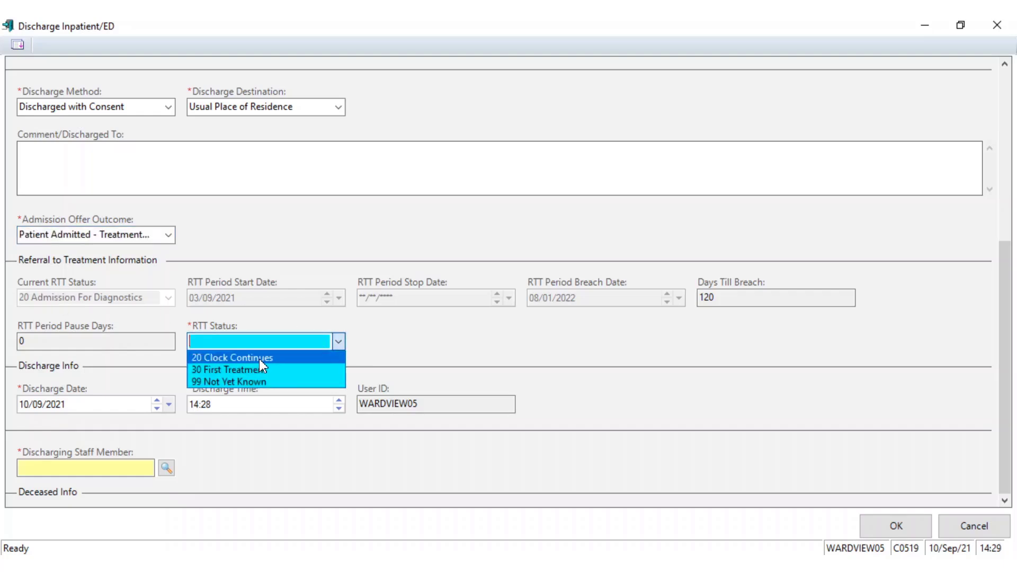
pyautogui.click(260, 361)
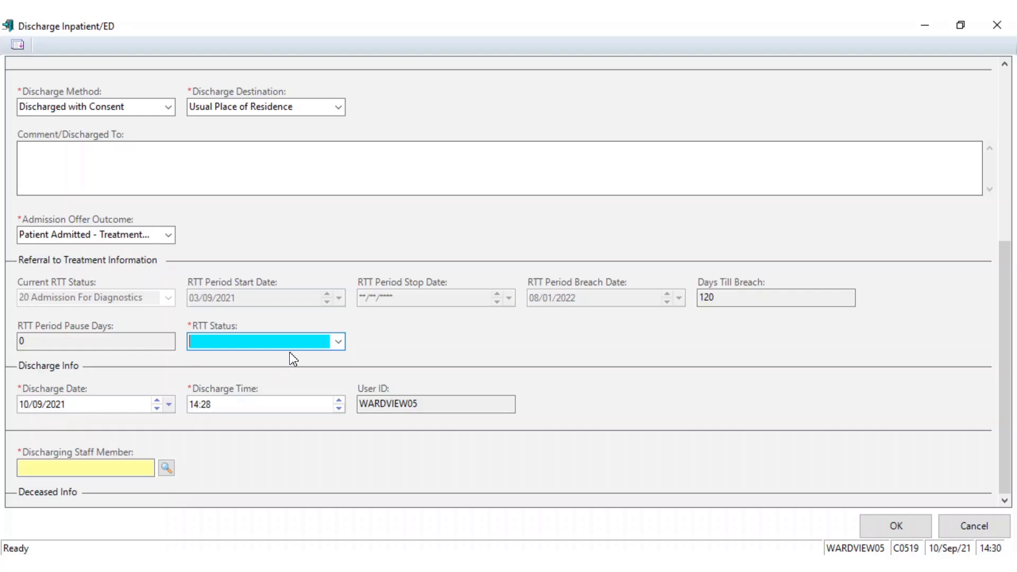
pyautogui.click(337, 343)
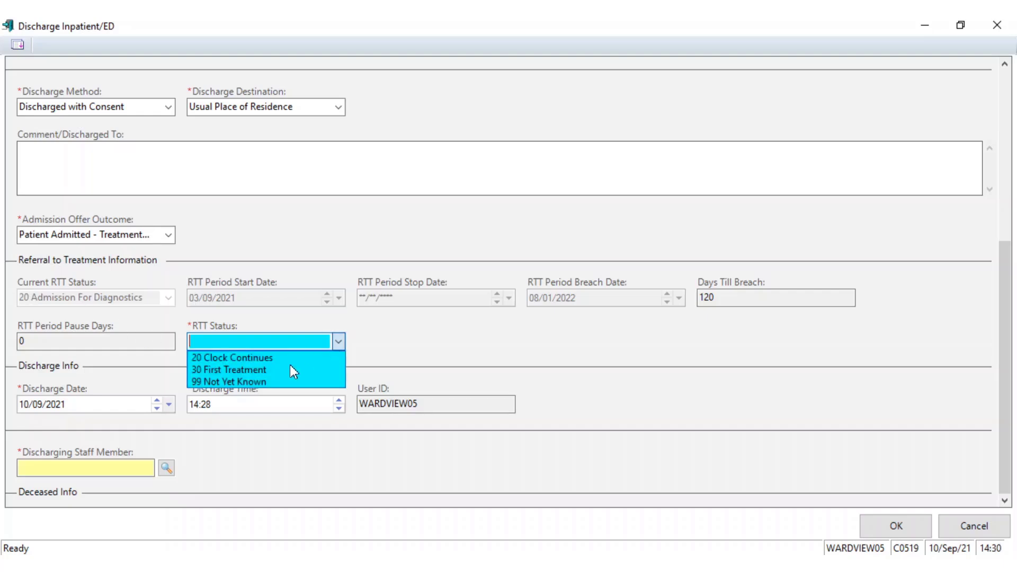
pyautogui.click(248, 369)
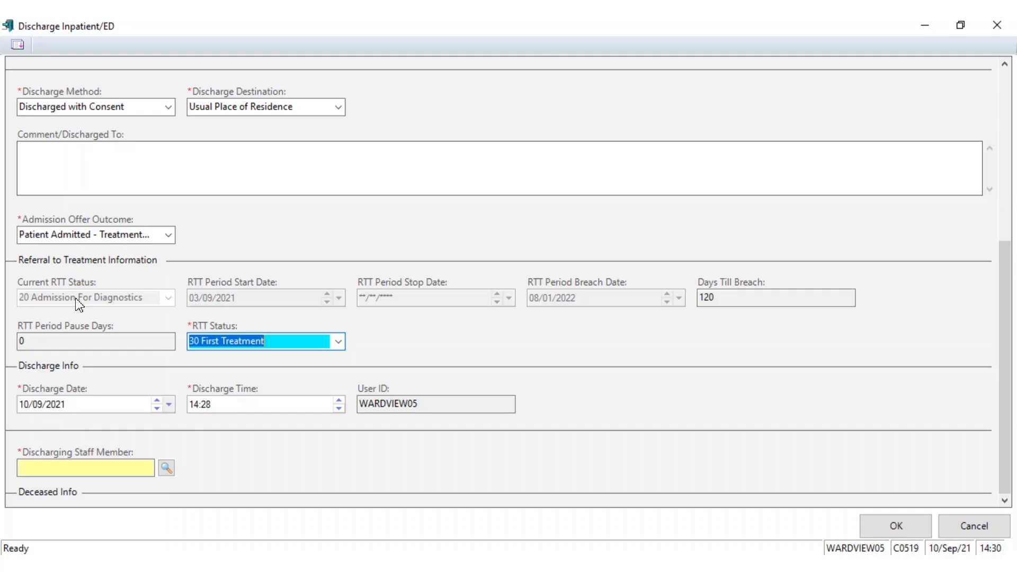
# Try Patient Admitted - Treatment Deferred as the admission offer outcome without auto-calculating the 28-day date, with RTT Status 20 Clock Continues
pyautogui.click(169, 235)
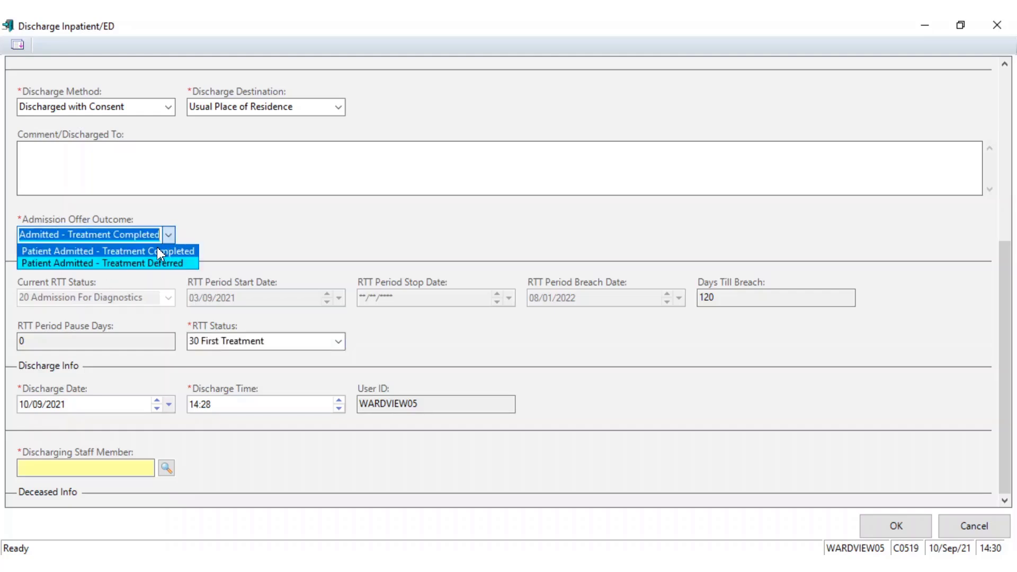
pyautogui.click(153, 262)
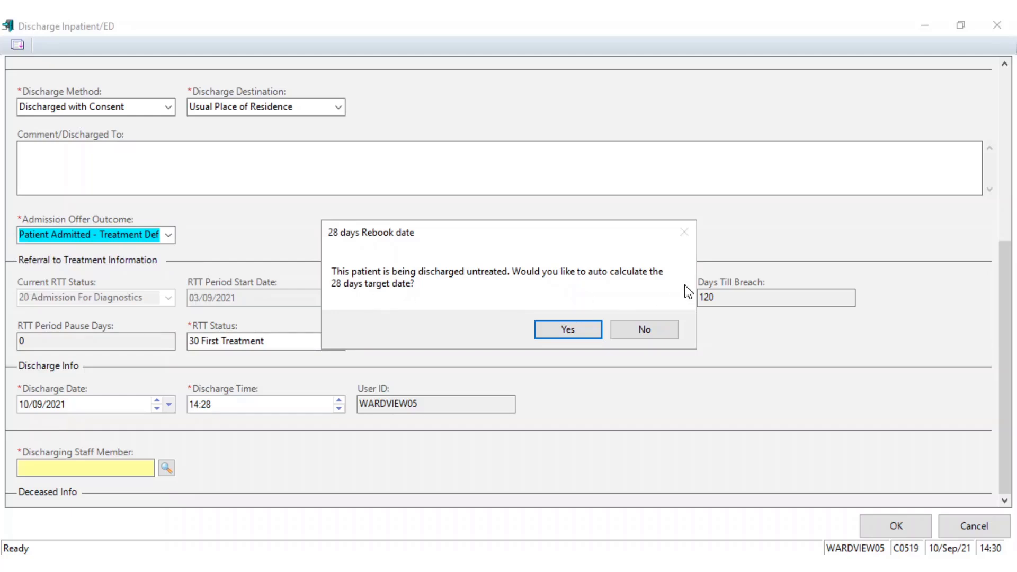
pyautogui.click(639, 335)
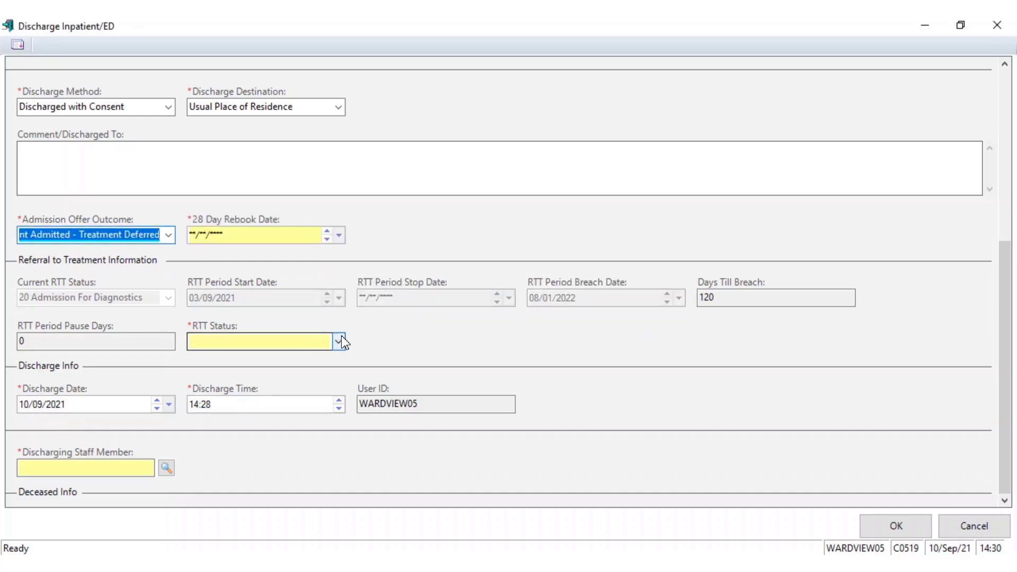
pyautogui.click(339, 342)
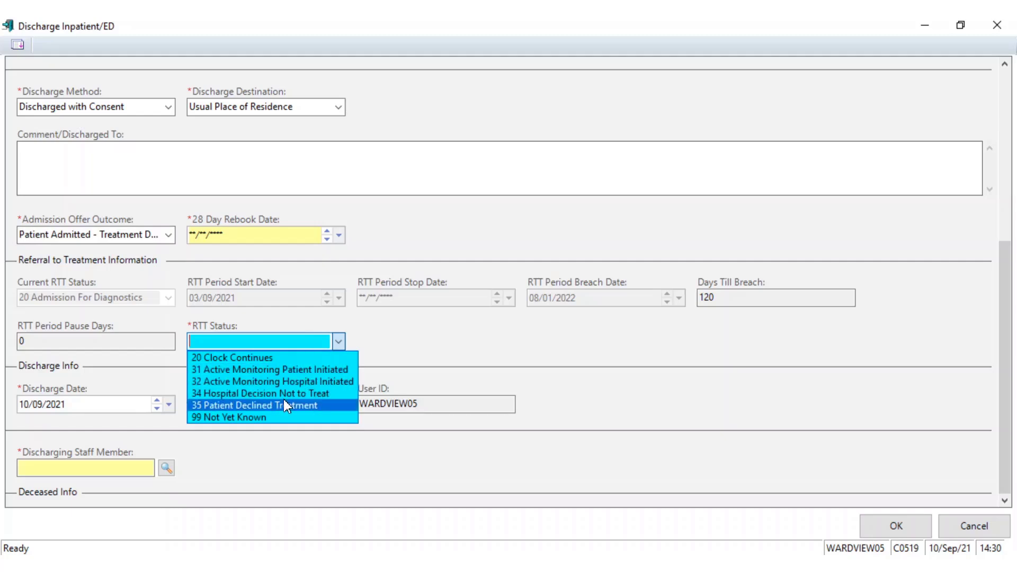
pyautogui.click(266, 359)
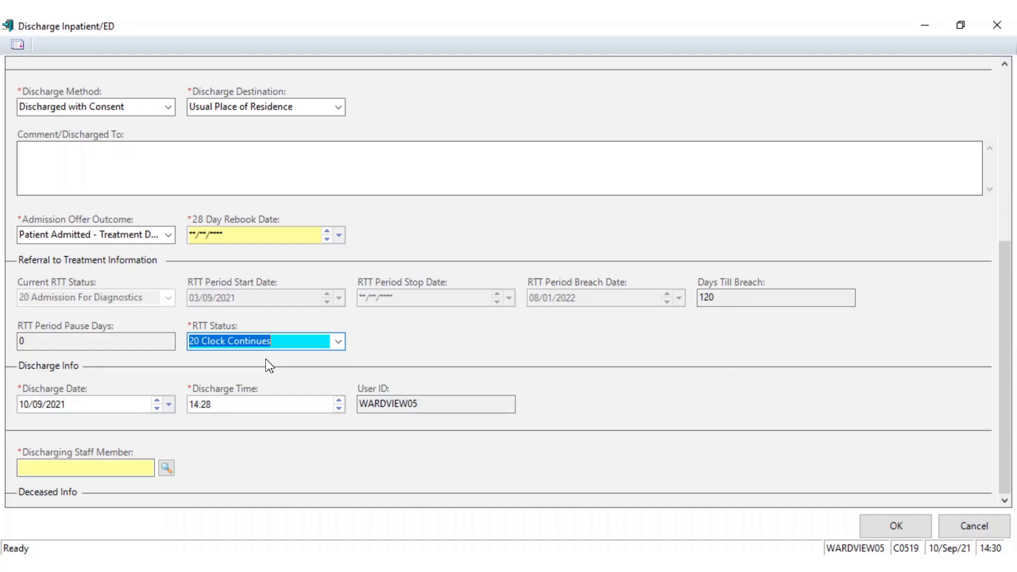
# Return the Admission Offer Outcome to Patient Admitted - Treatment Completed and set the RTT Status to 20 Clock Continues
pyautogui.click(171, 237)
pyautogui.click(162, 253)
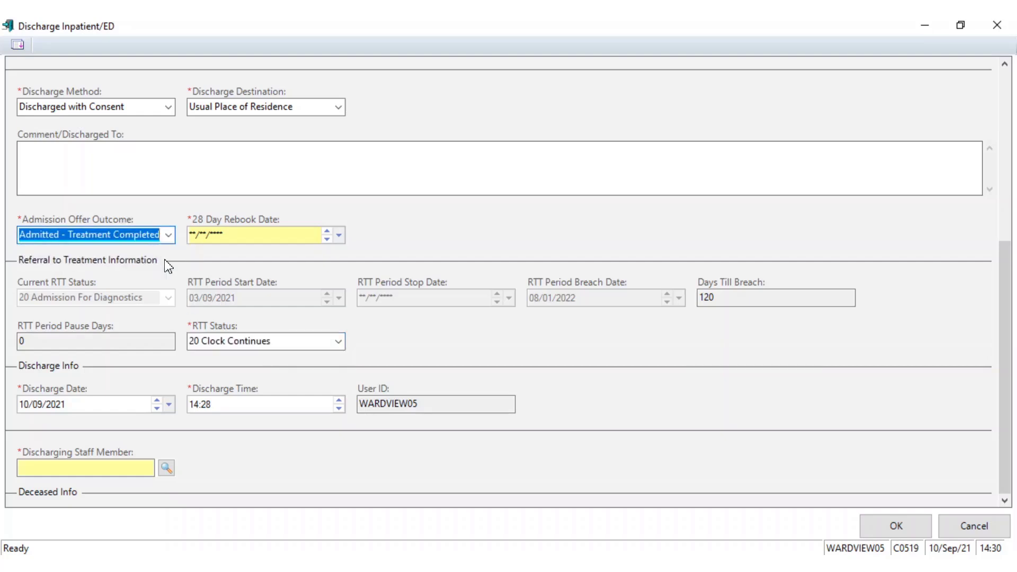
pyautogui.click(338, 342)
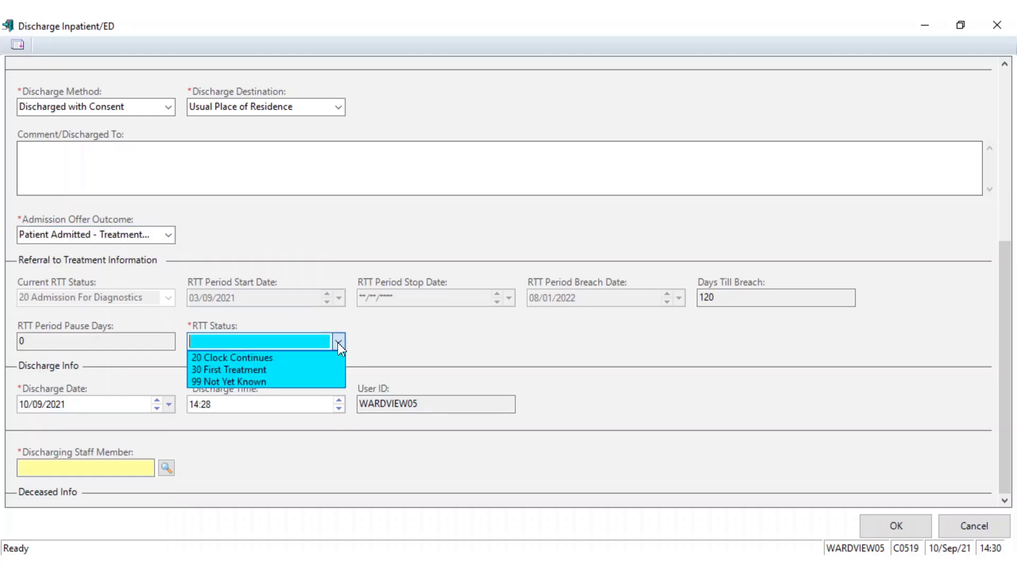
pyautogui.click(251, 363)
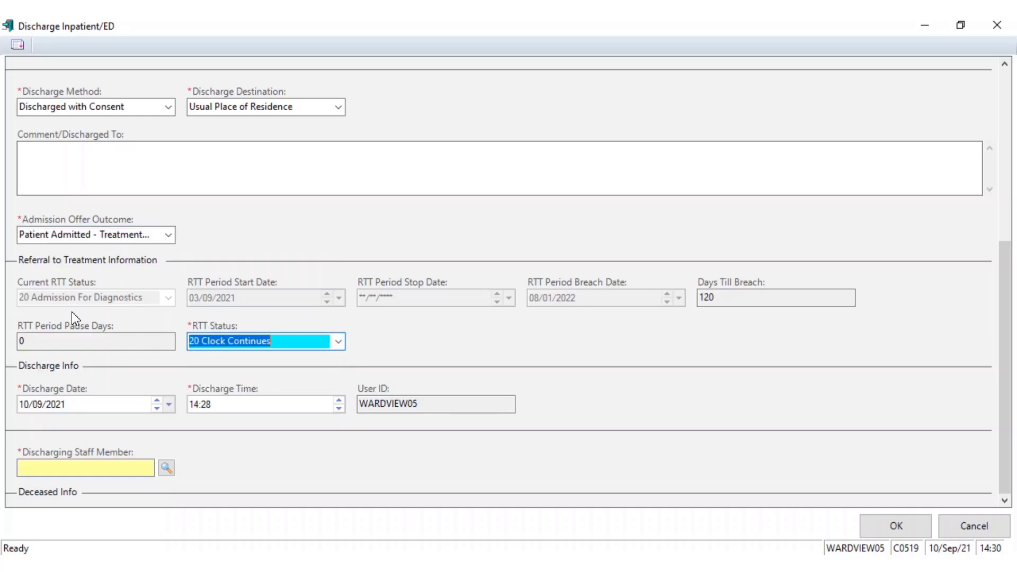
pyautogui.press('ctrl')
pyautogui.press('ctrl')
# Enter the discharging staff member's name and submit the discharge form
pyautogui.click(49, 471)
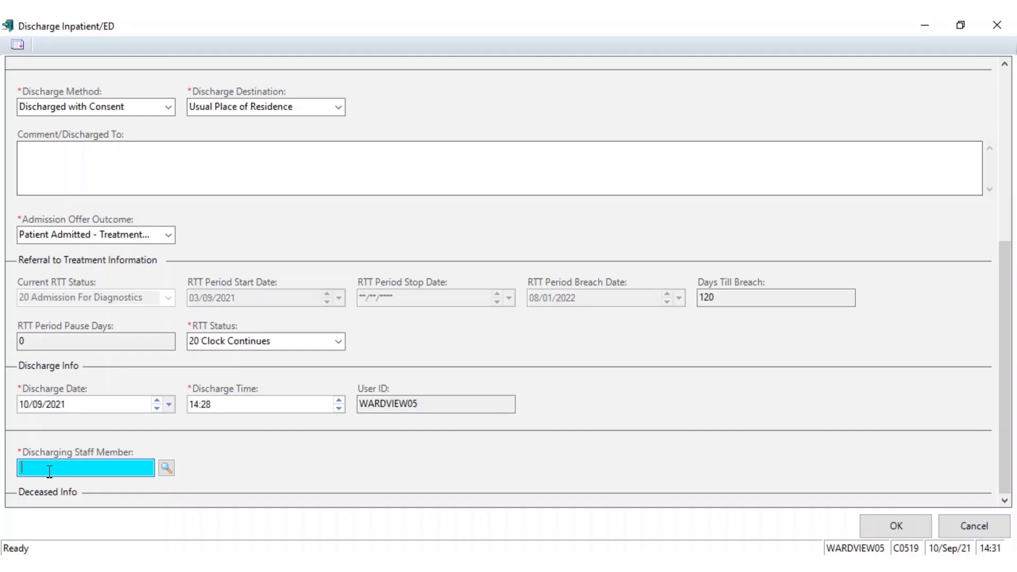
pyautogui.write('war')
pyautogui.press('BackSpace')
pyautogui.press('BackSpace')
pyautogui.press('BackSpace')
pyautogui.write('southern, p')
pyautogui.click(896, 526)
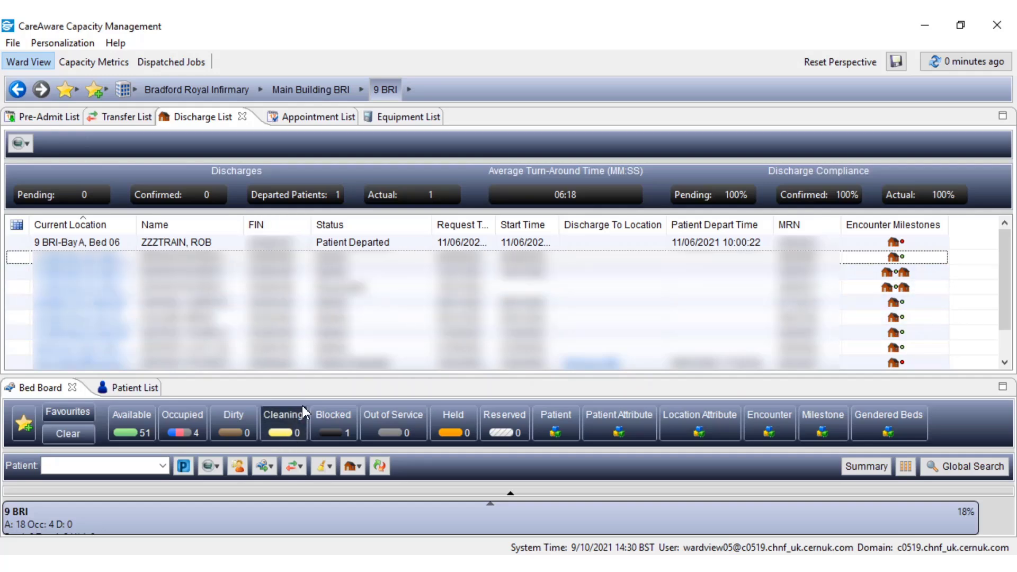
# Enlarge the Bed Board and locate the patient in Bay B, Bed 04 by selecting their name from the ward's patients
pyautogui.moveTo(316, 380); pyautogui.dragTo(316, 205)
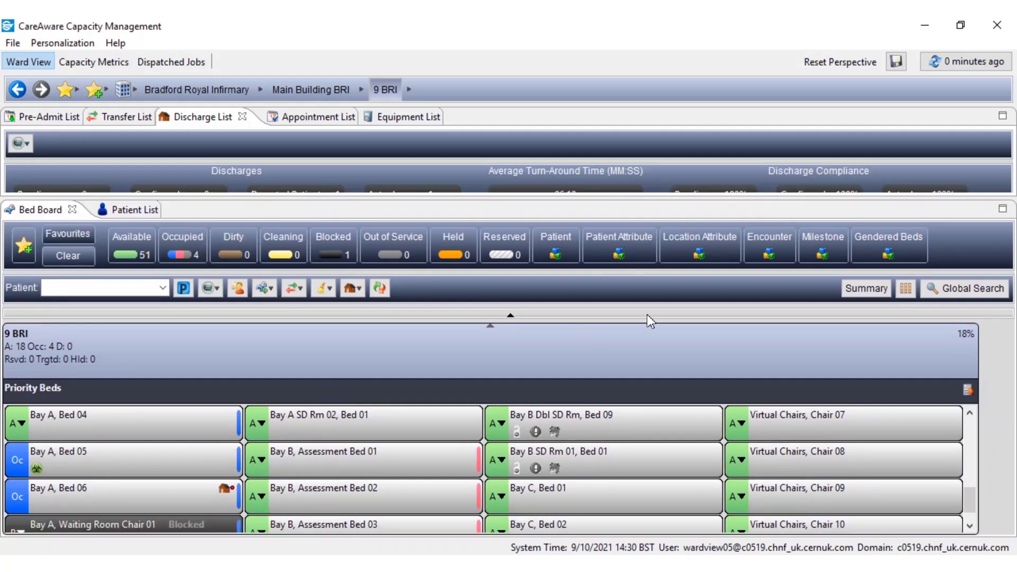
pyautogui.moveTo(970, 504); pyautogui.dragTo(975, 413)
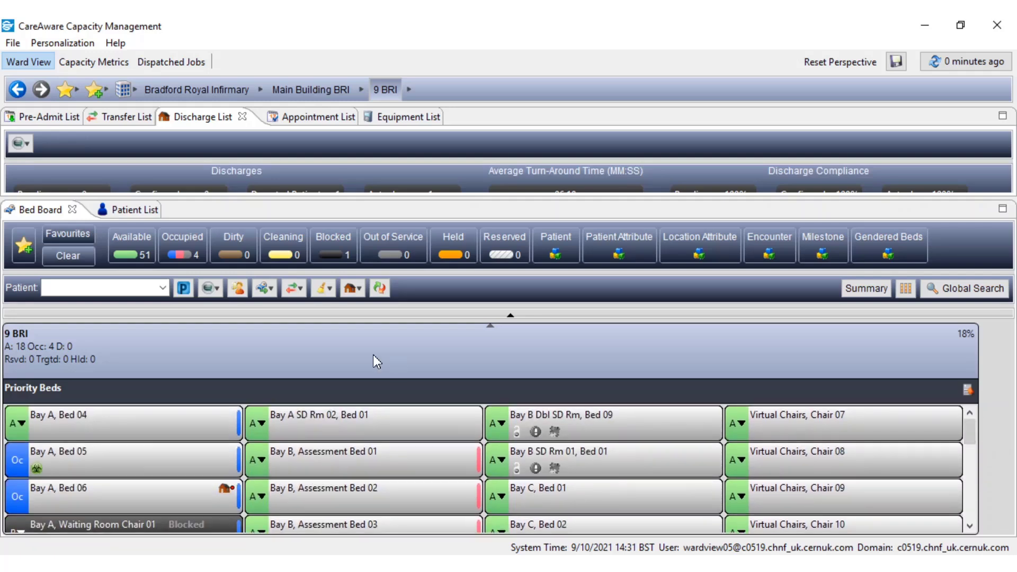
pyautogui.click(163, 287)
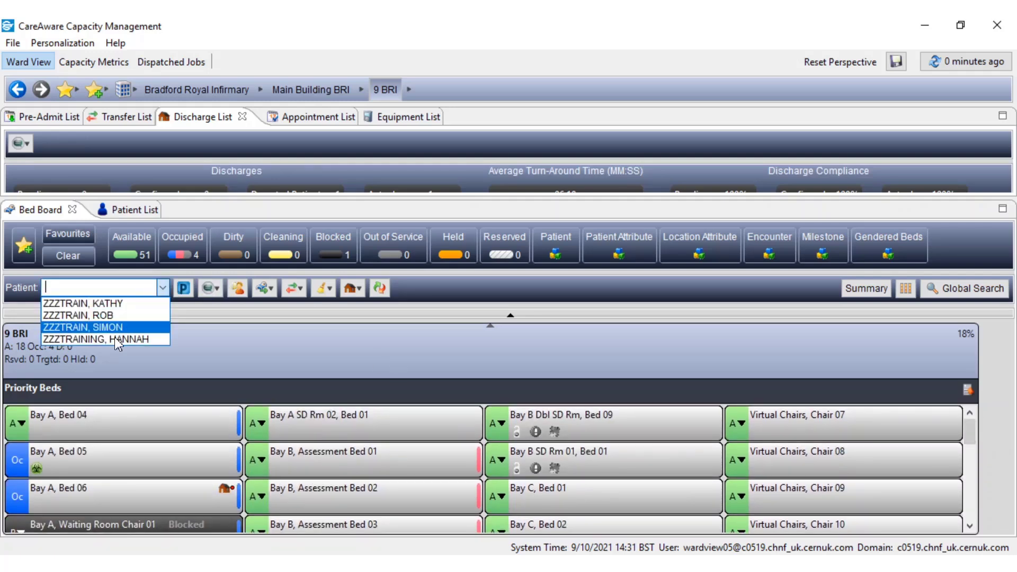
pyautogui.click(97, 302)
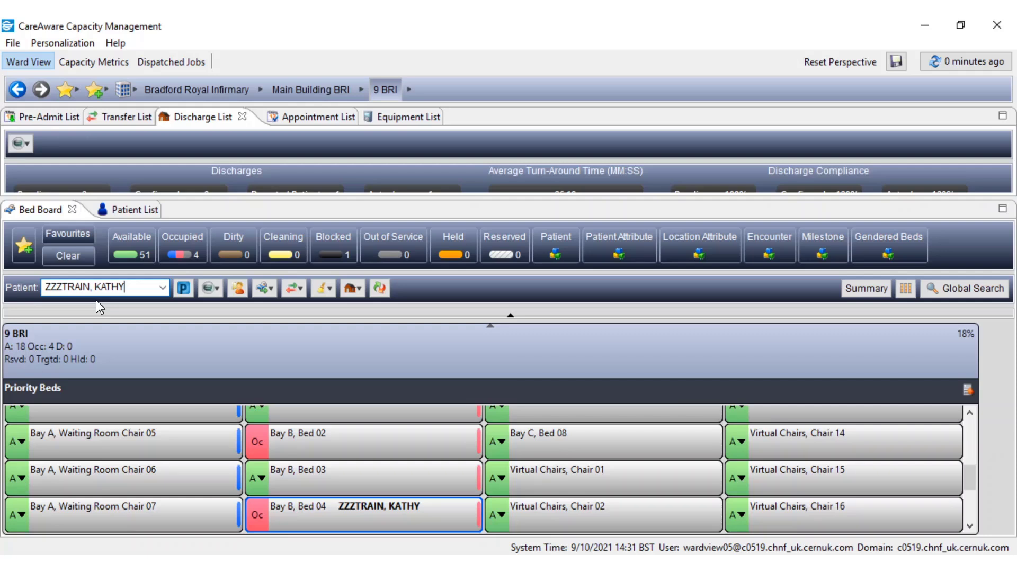
# Launch PowerChart for the Bay B, Bed 04 patient and view the discharge request details on their bed tile
pyautogui.click(183, 288)
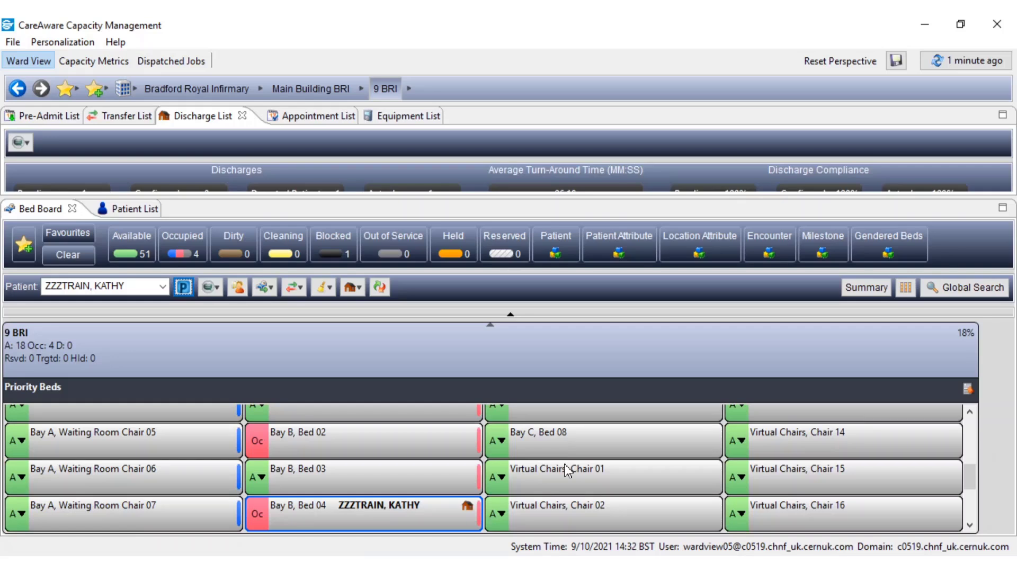
pyautogui.moveTo(471, 510)
pyautogui.click(204, 119)
pyautogui.moveTo(468, 513)
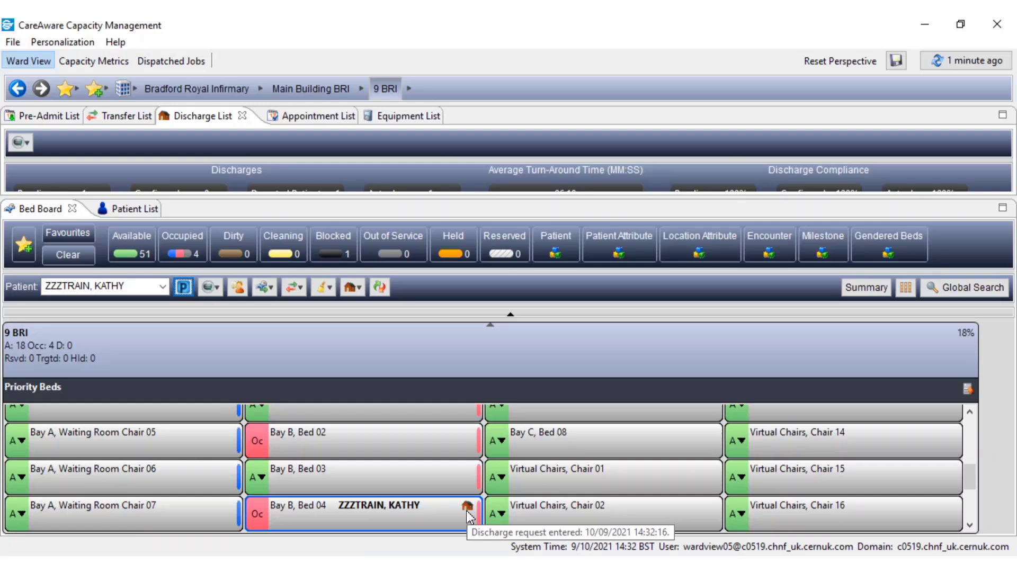
# Start the discharge for the Bay B, Bed 04 patient and enlarge the Discharge List above the Bed Board
pyautogui.click(353, 290)
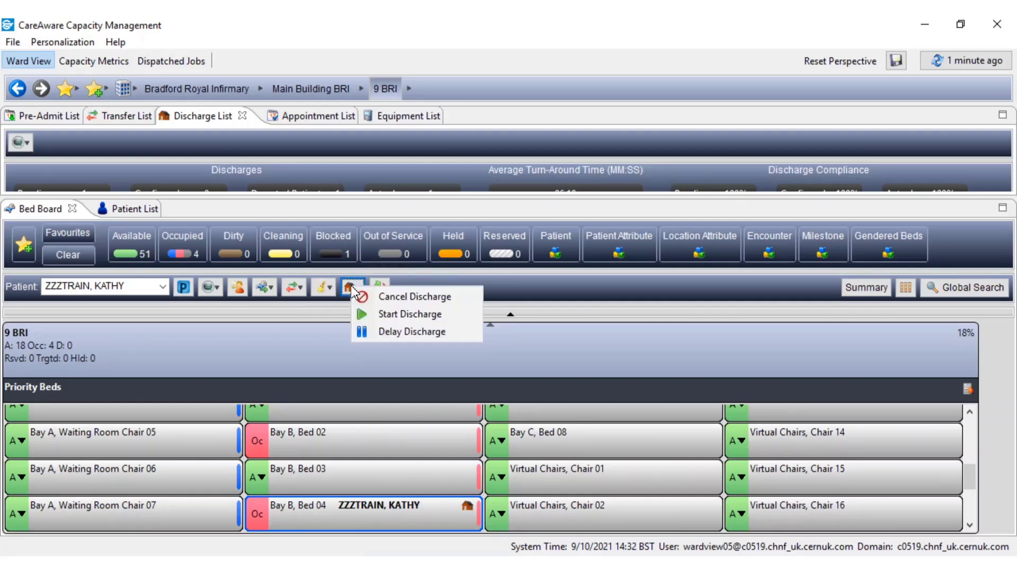
pyautogui.click(384, 314)
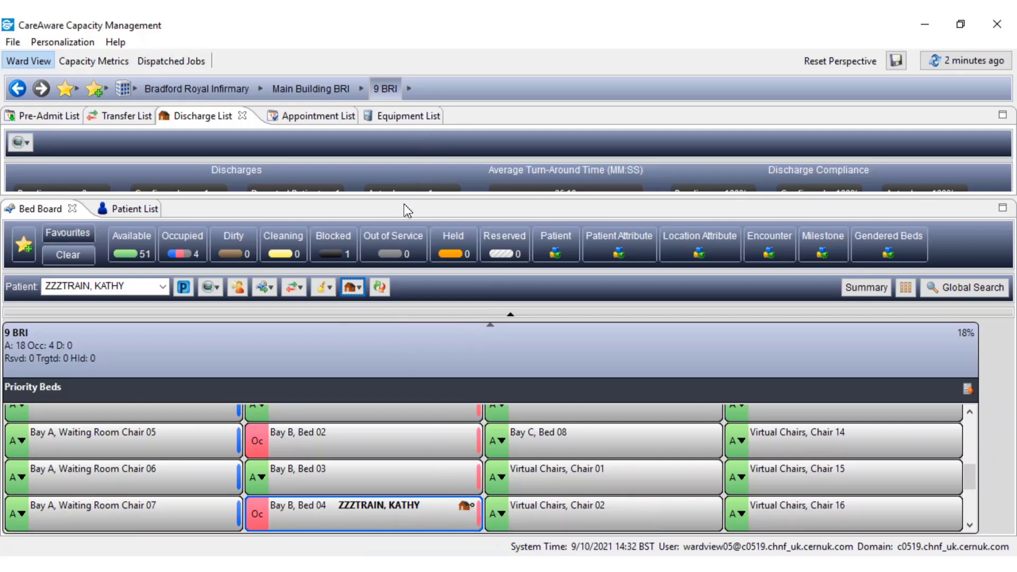
pyautogui.moveTo(405, 197); pyautogui.dragTo(354, 441)
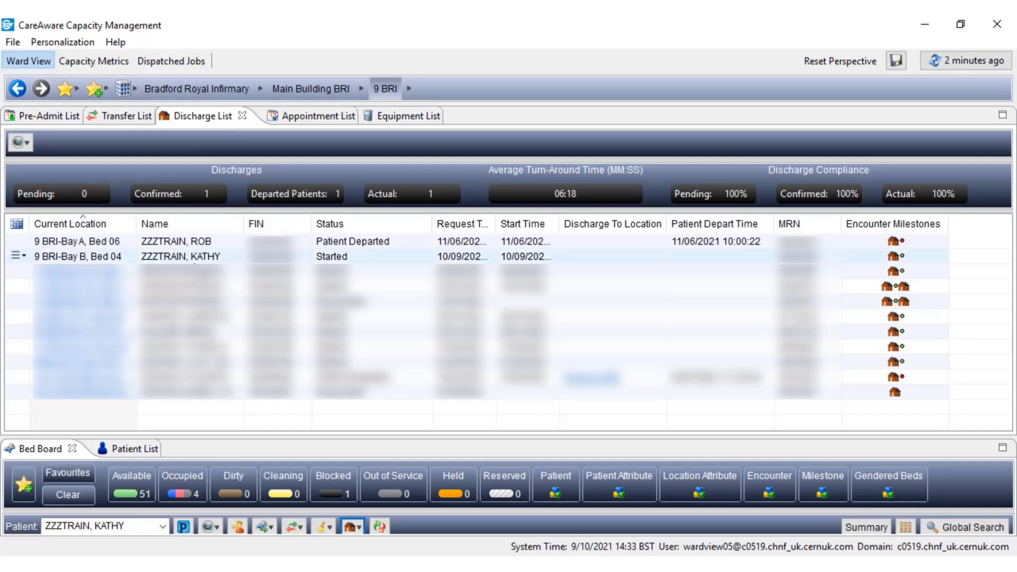
# Delay the discharge of the Bay B, Bed 04 patient from the Discharge List with the reason Waiting on Prescription
pyautogui.click(194, 260)
pyautogui.click(23, 256)
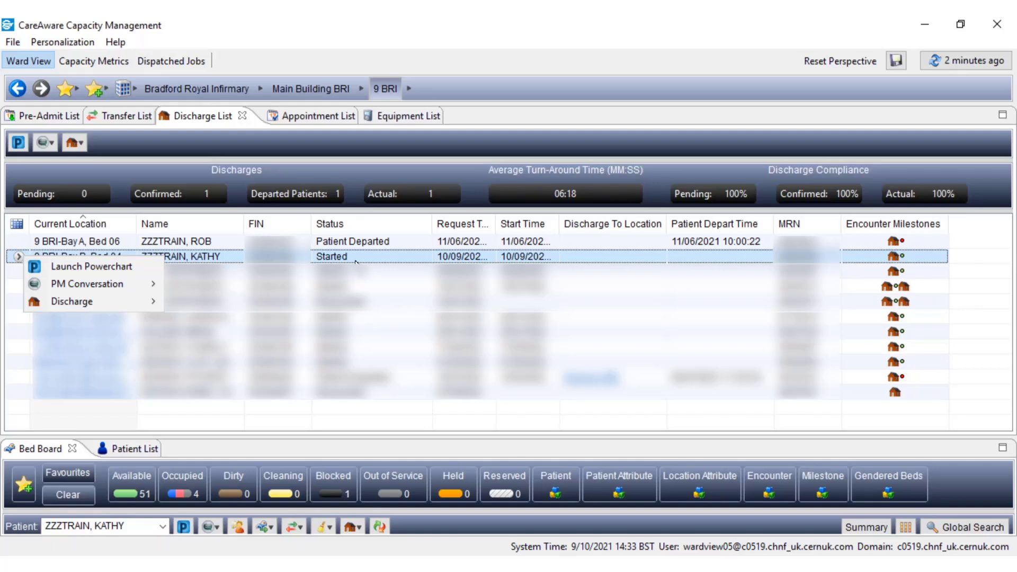
pyautogui.moveTo(136, 301)
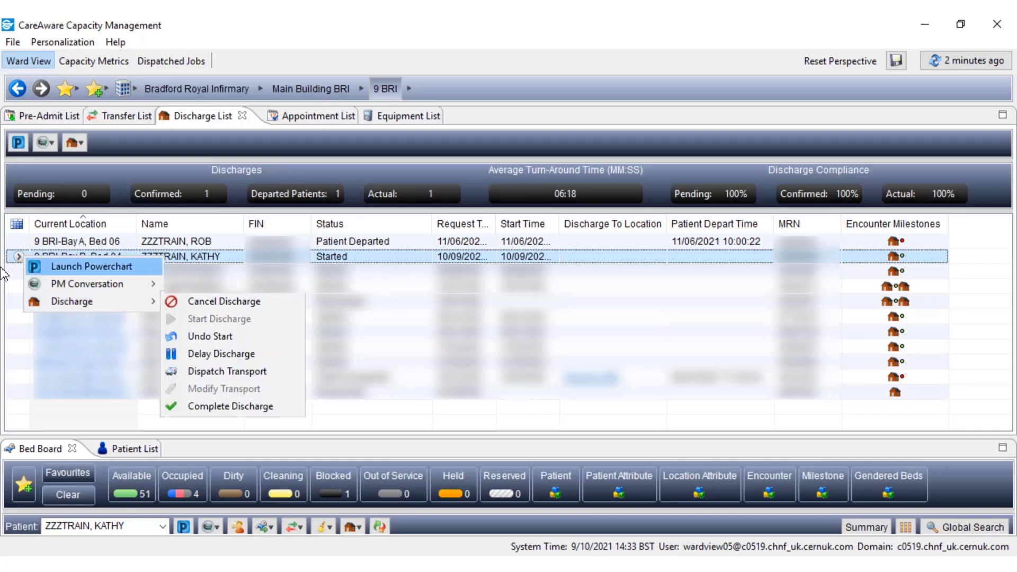
pyautogui.moveTo(83, 305)
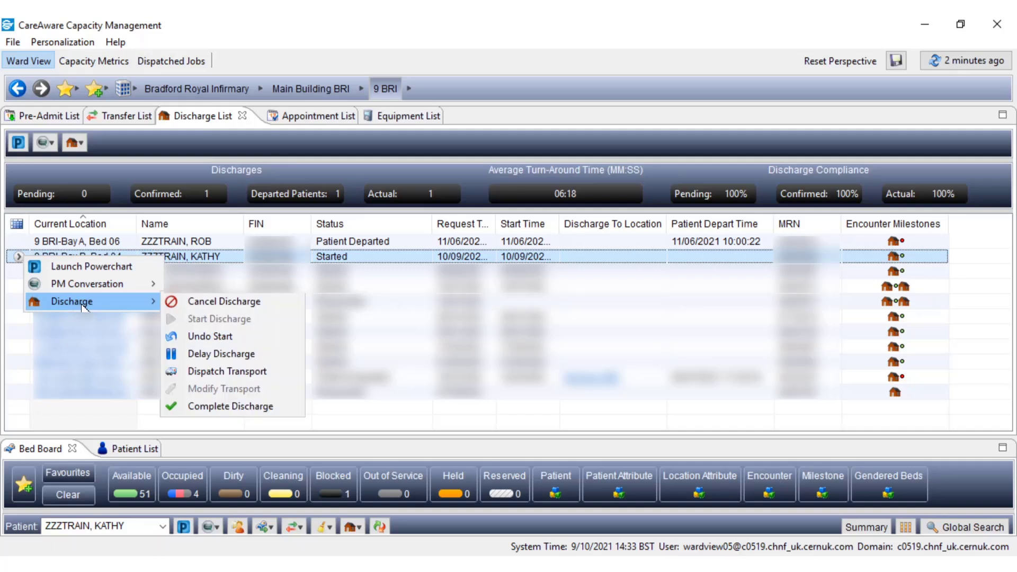
pyautogui.click(225, 353)
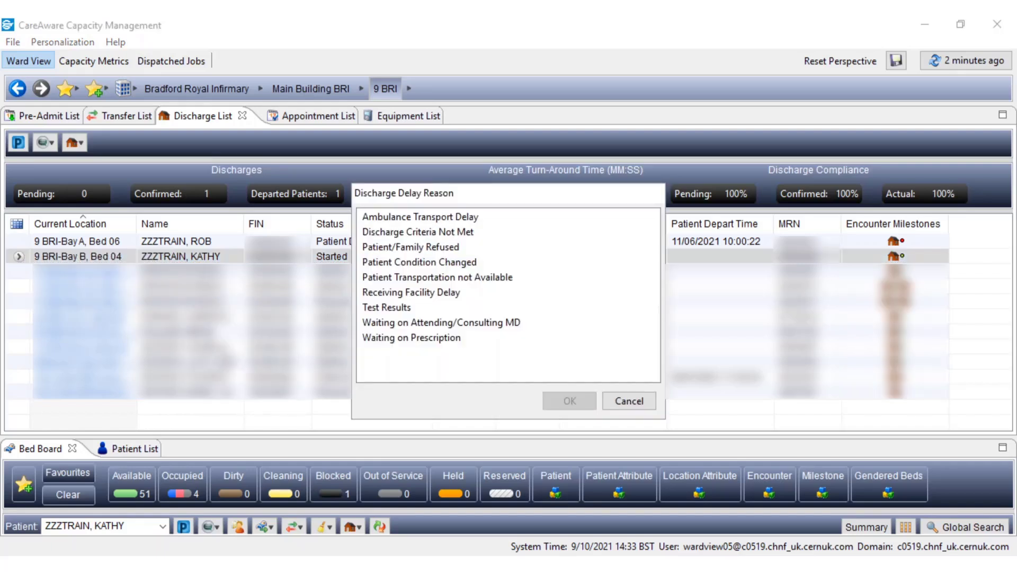
pyautogui.click(402, 343)
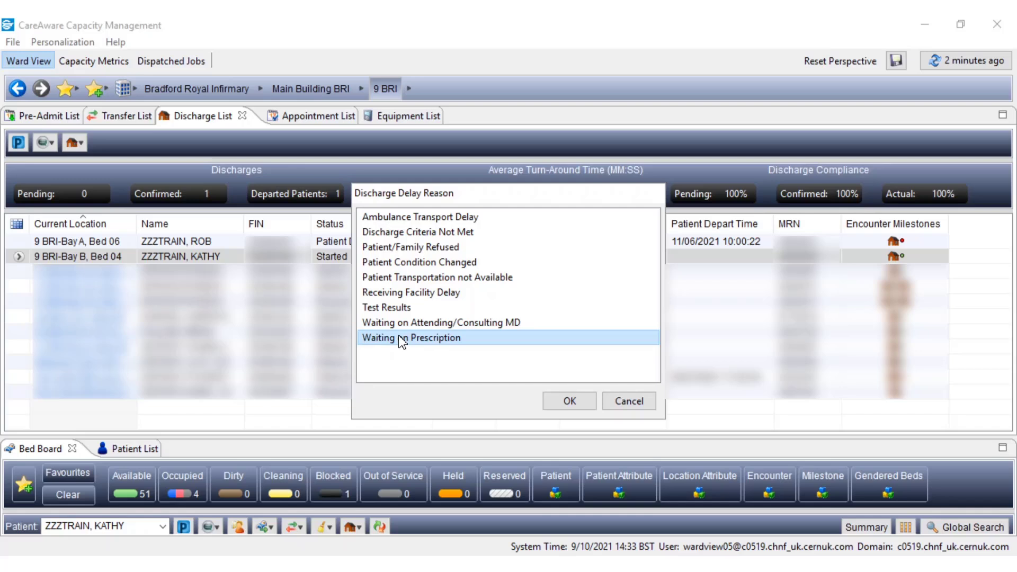
pyautogui.click(570, 406)
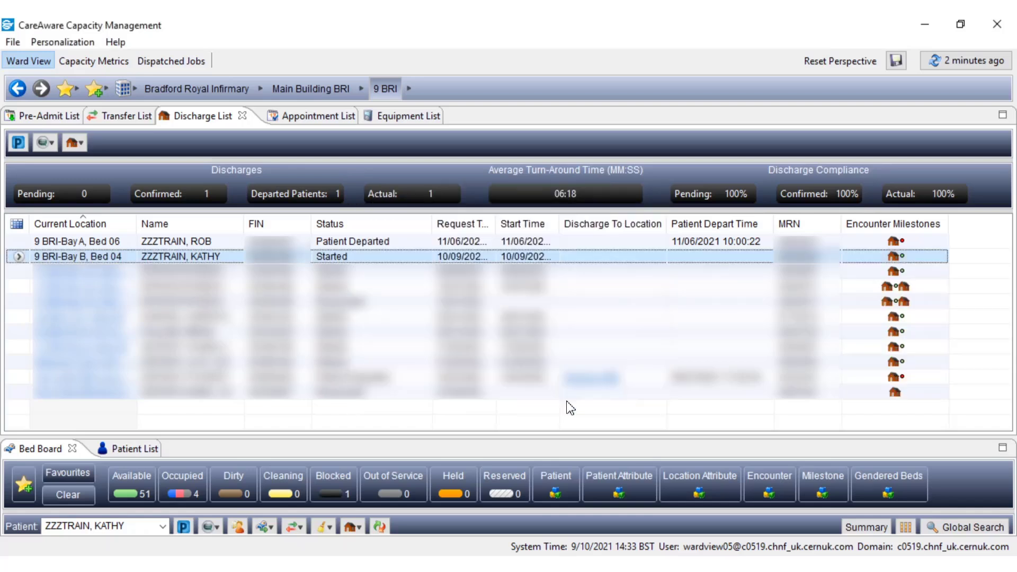
# Dispatch discharge transport for the Bay B, Bed 04 patient to Mortuary BRI from the Discharge List
pyautogui.click(15, 259)
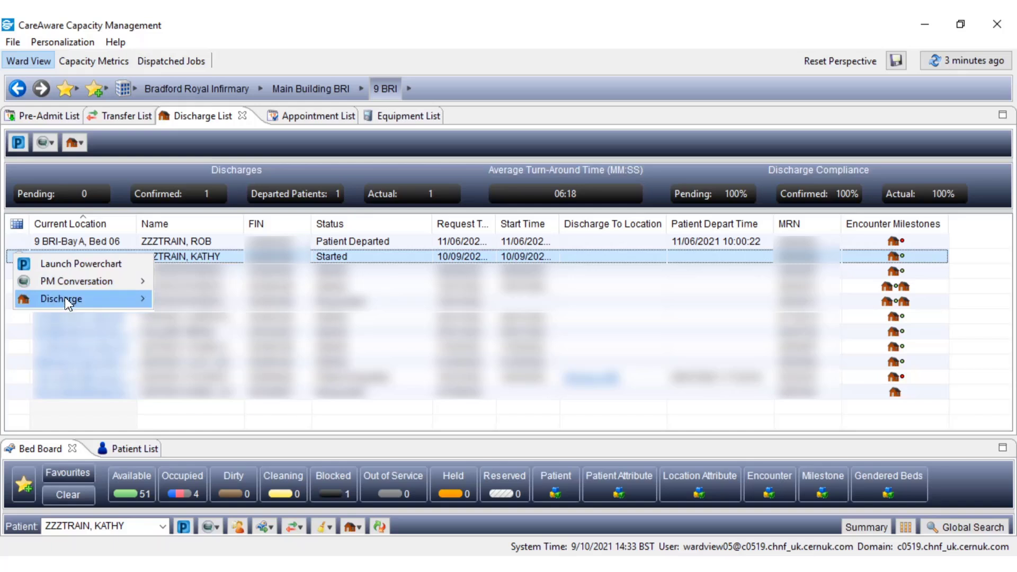
pyautogui.moveTo(66, 300)
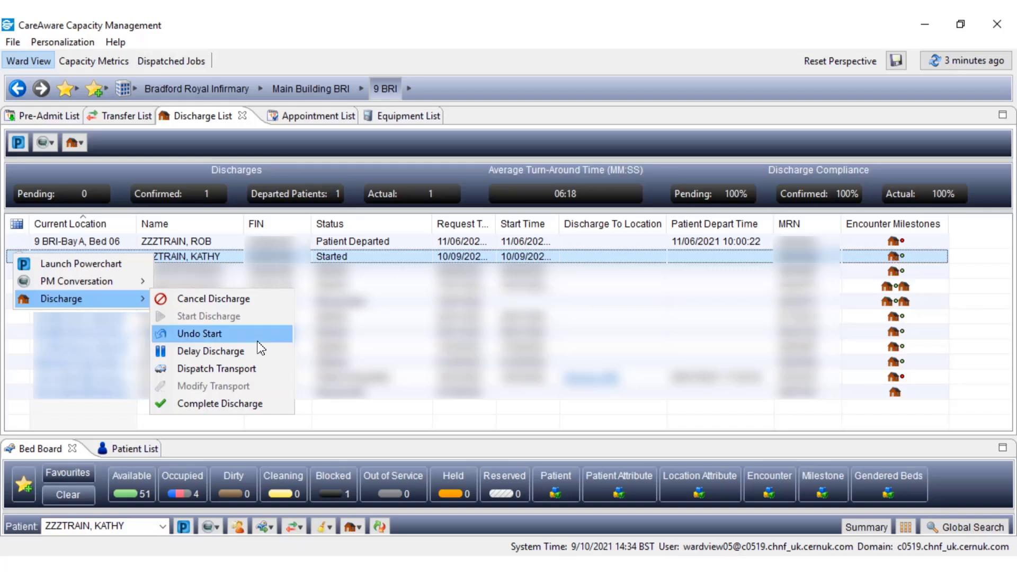
pyautogui.click(223, 370)
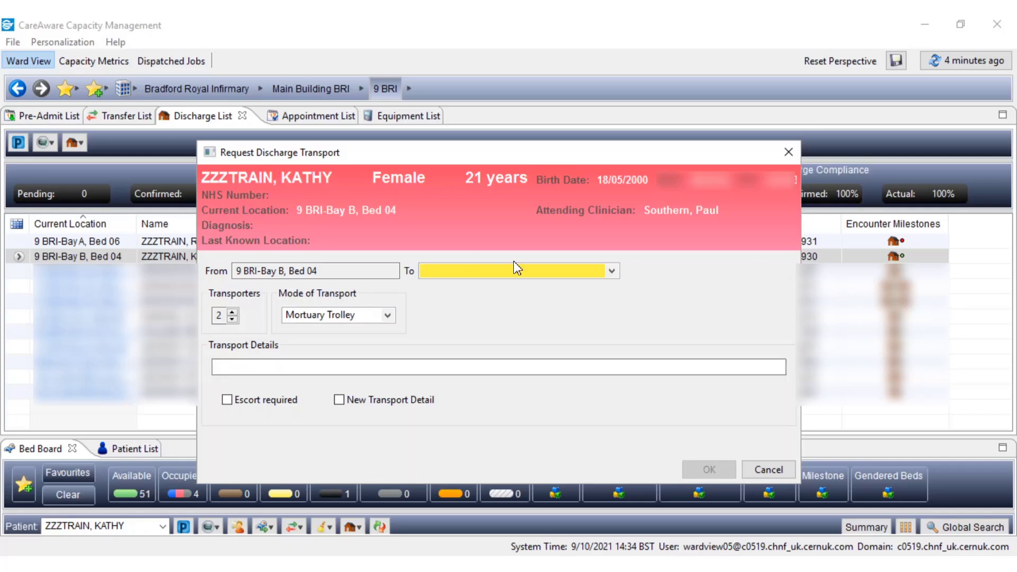
pyautogui.click(612, 272)
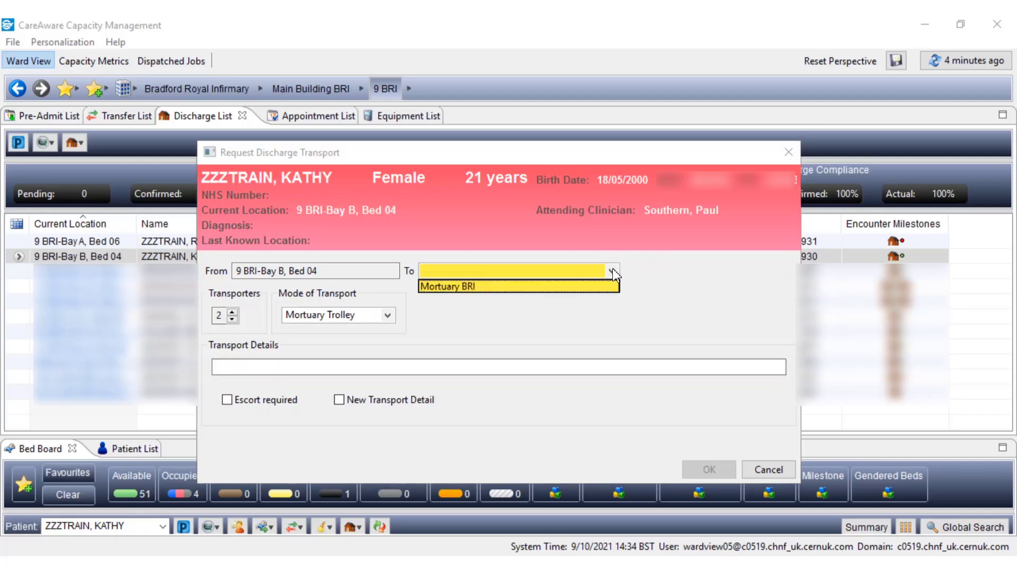
pyautogui.click(460, 289)
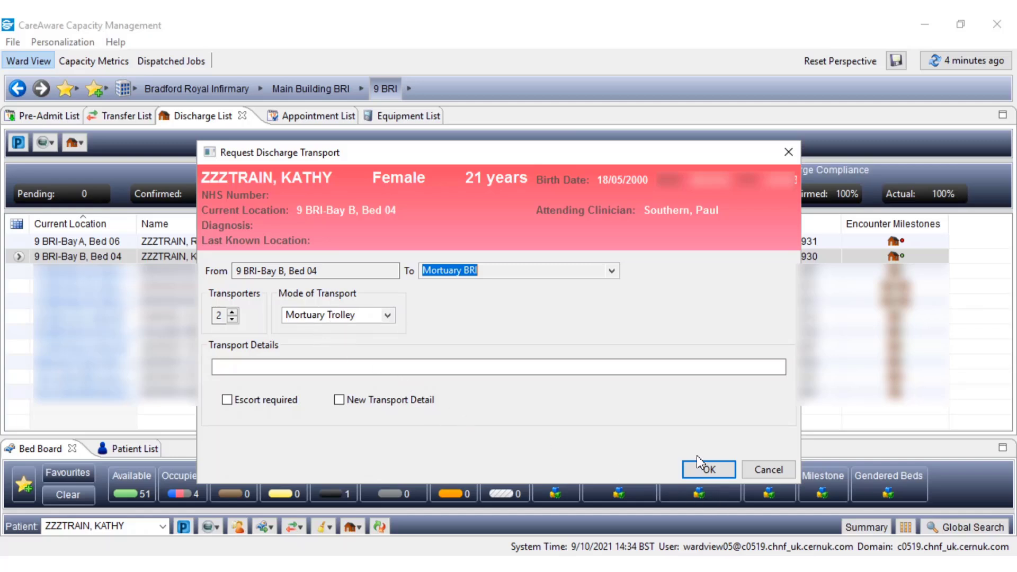
pyautogui.click(706, 470)
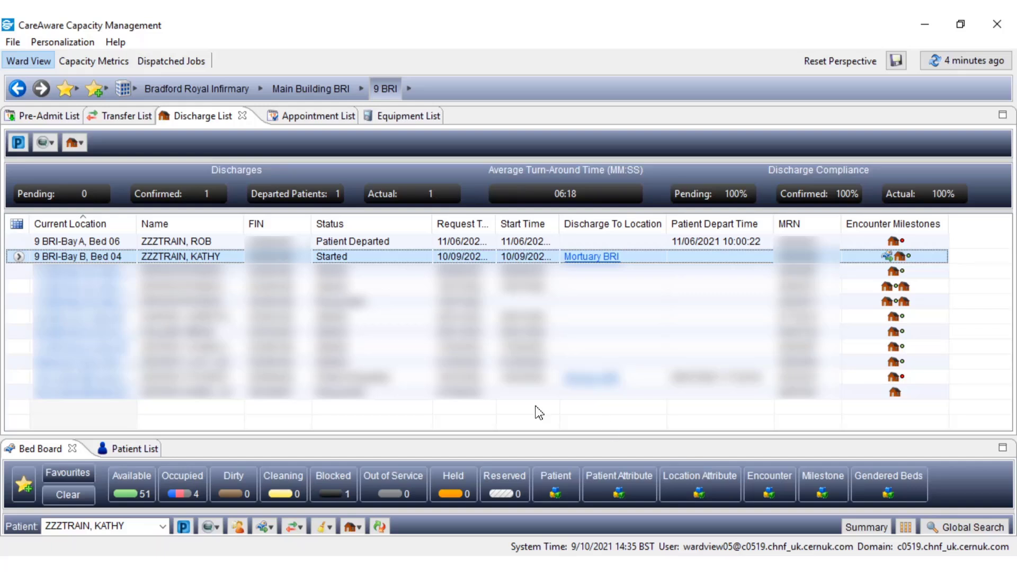
# Complete the discharge of the Bay B, Bed 04 patient in the Discharge List
pyautogui.click(16, 255)
pyautogui.moveTo(60, 309)
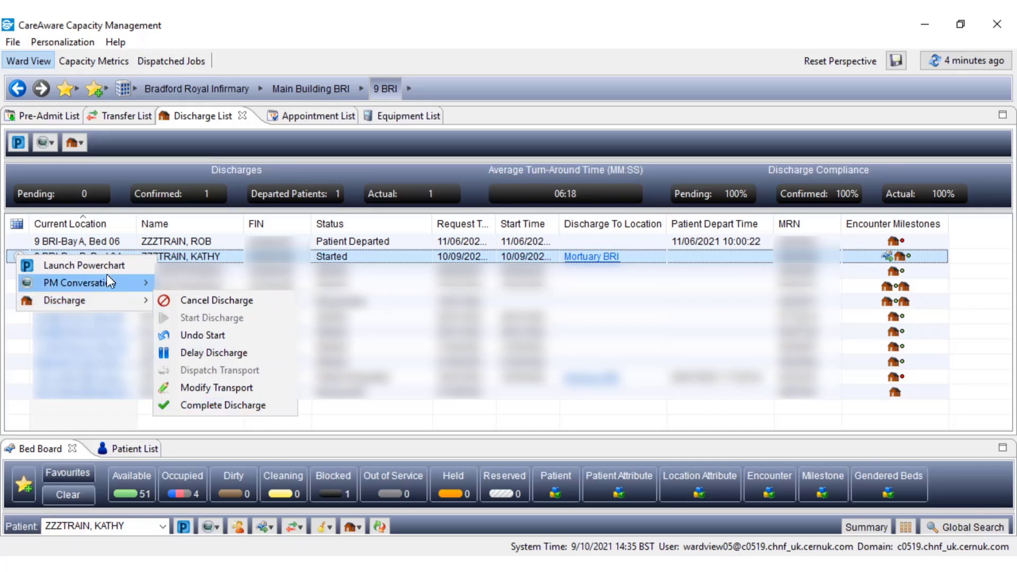
pyautogui.moveTo(106, 282)
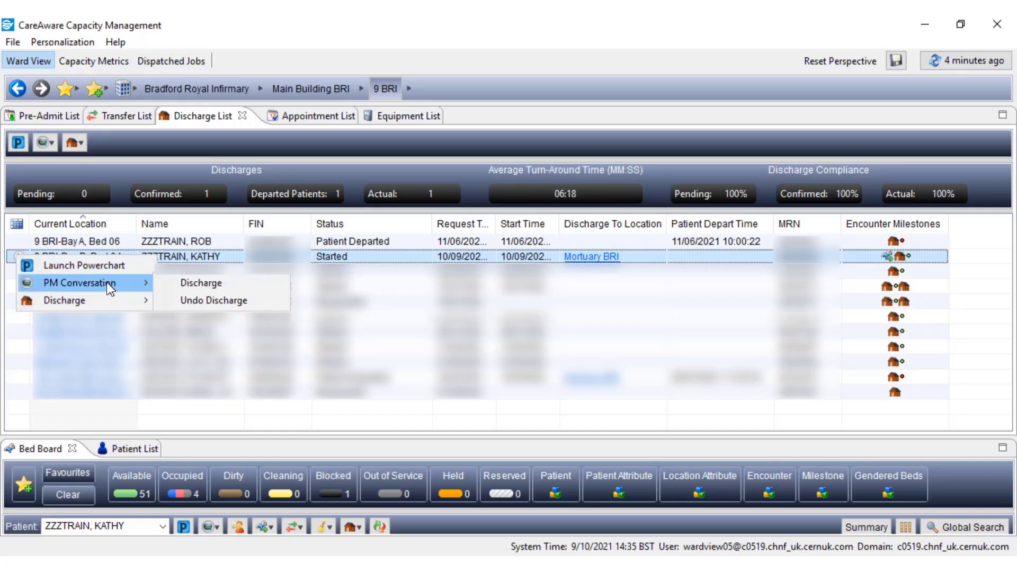
pyautogui.click(205, 282)
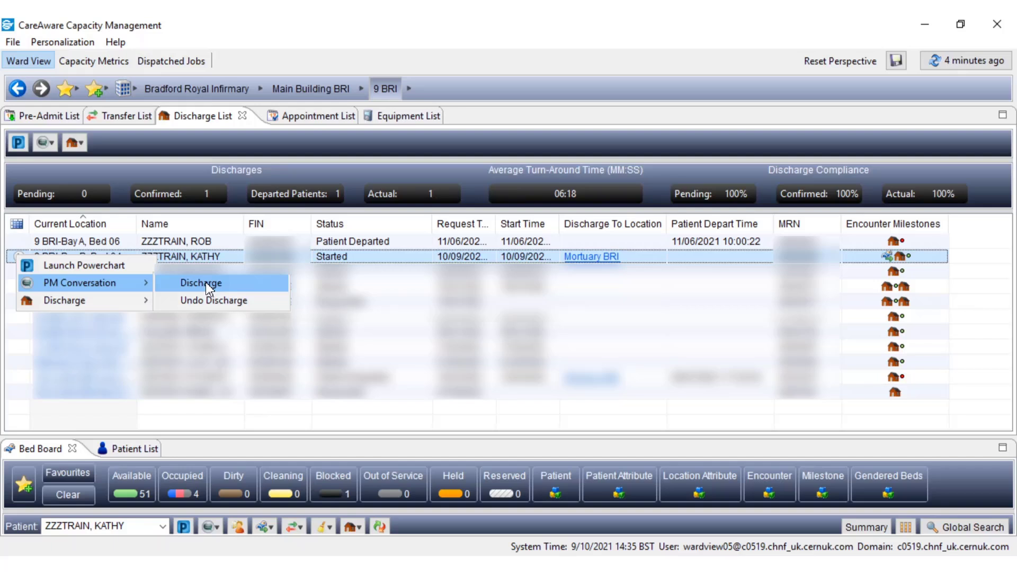
pyautogui.moveTo(97, 300)
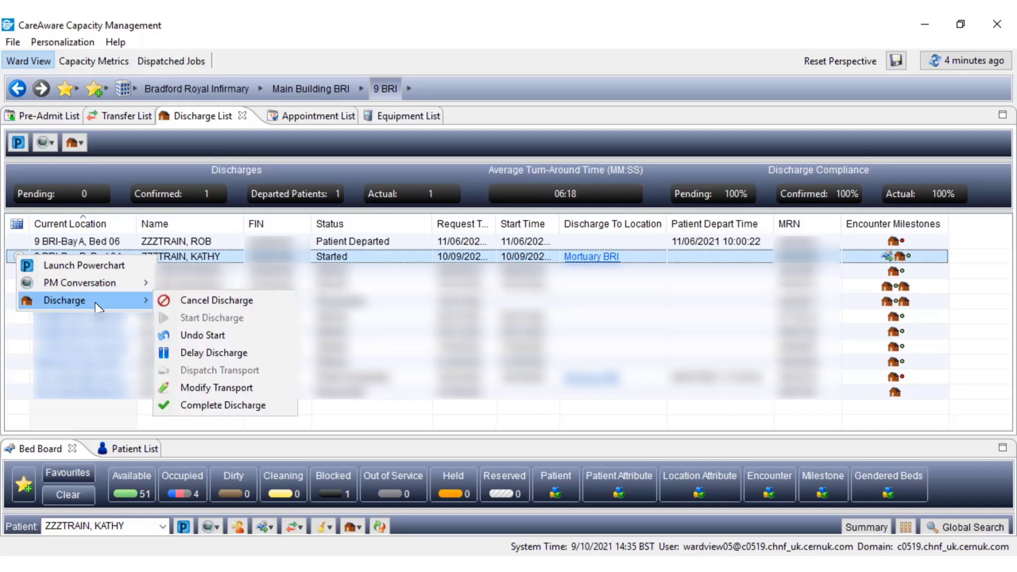
pyautogui.click(209, 404)
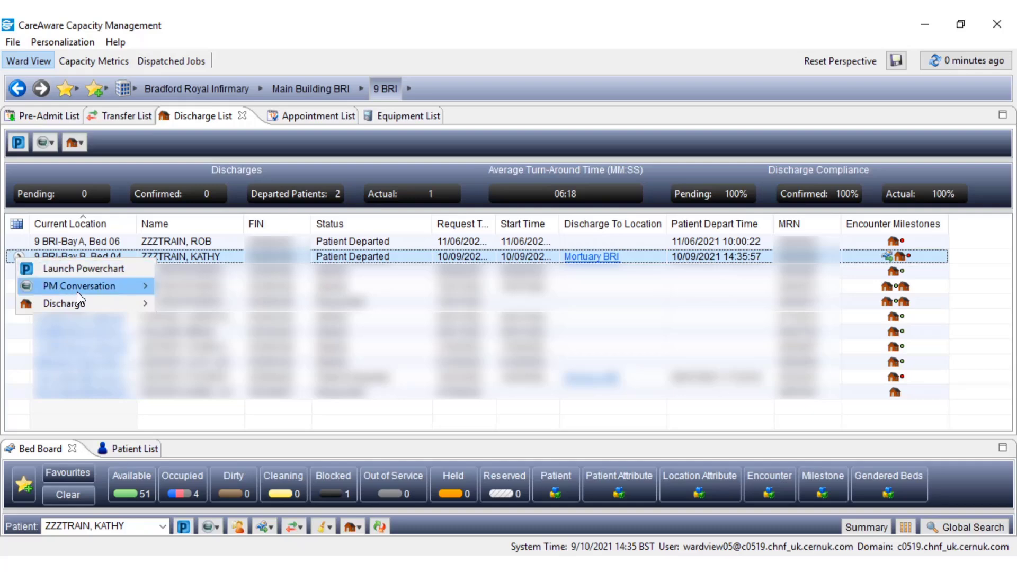
# Open the Discharge conversation for the Bay B, Bed 04 patient and set Discharge Method to Patient Died and Mortuary to Yes
pyautogui.moveTo(77, 289)
pyautogui.click(193, 287)
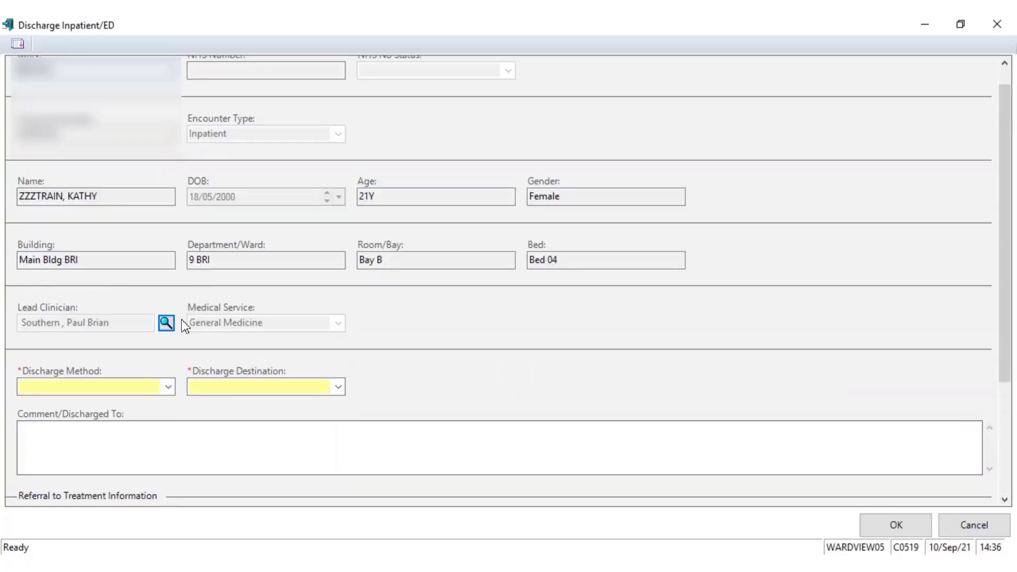
pyautogui.click(159, 392)
pyautogui.click(170, 386)
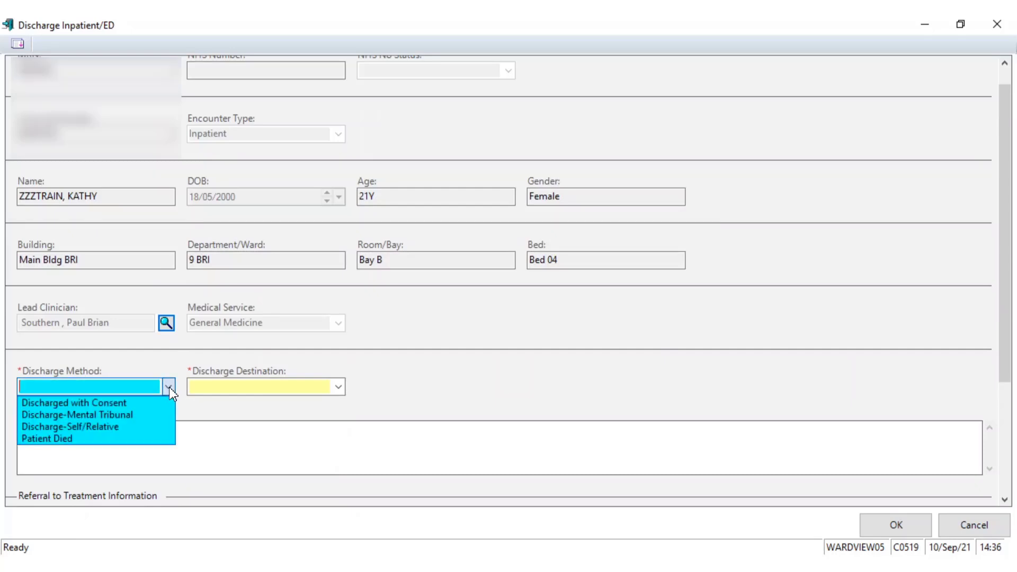
pyautogui.click(36, 441)
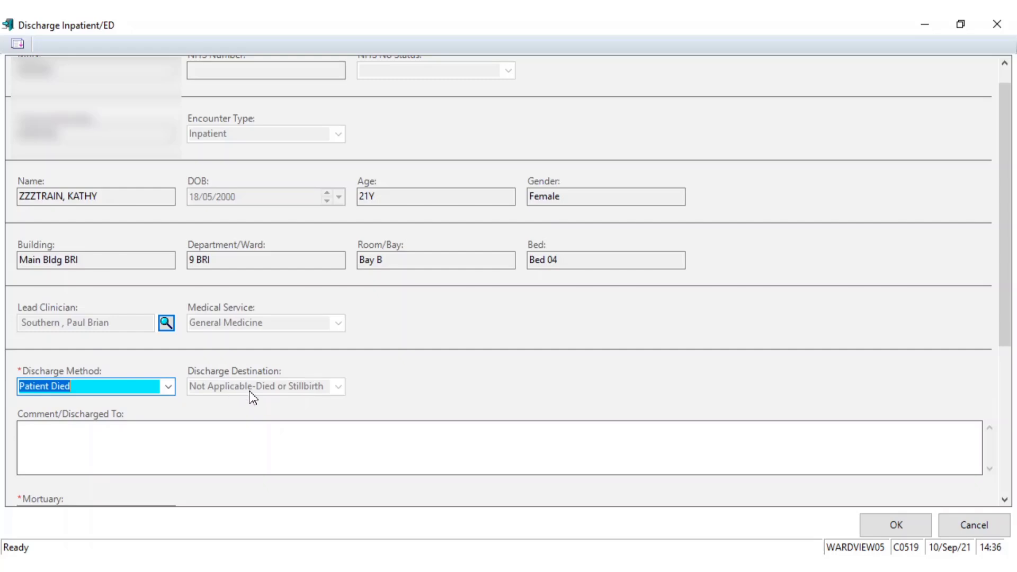
pyautogui.press('ctrl')
pyautogui.press('ctrl')
pyautogui.press('ctrl')
pyautogui.moveTo(1006, 336); pyautogui.dragTo(1016, 468)
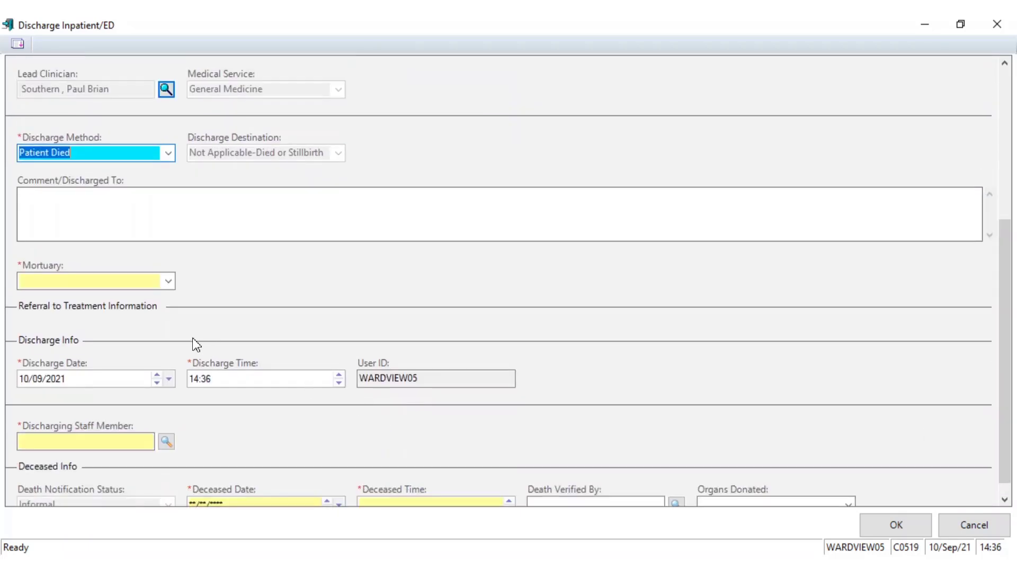
pyautogui.click(169, 282)
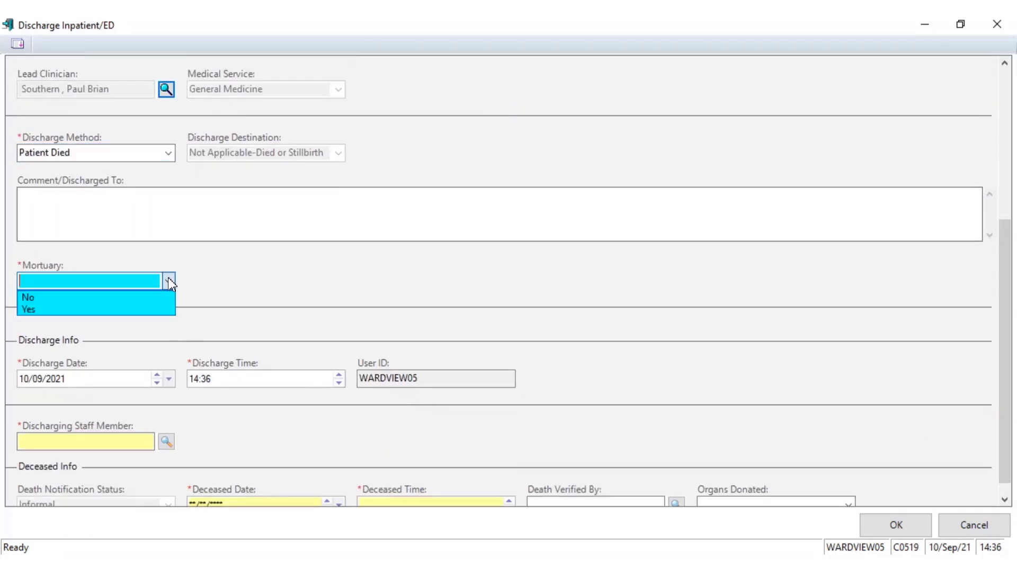
pyautogui.click(46, 310)
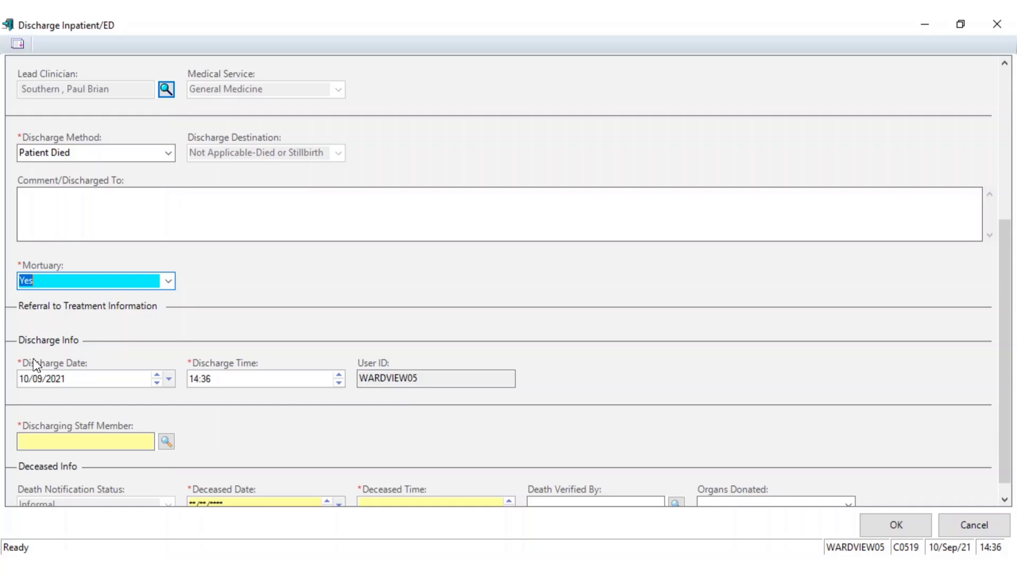
# Enter the discharging staff member's name and set the deceased date to 10/09/2021 and the deceased time to 14:37
pyautogui.click(40, 442)
pyautogui.write('southern, p')
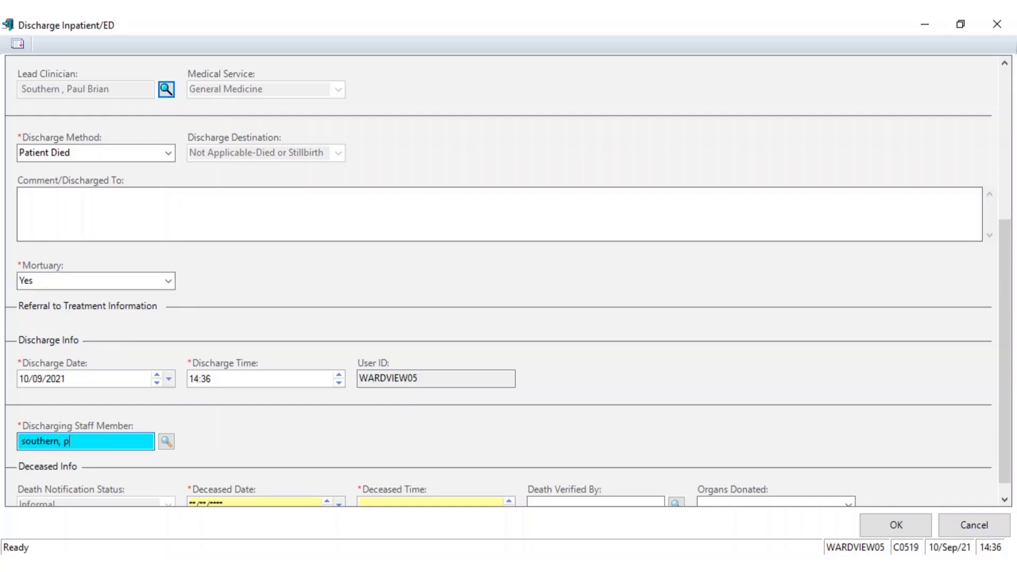
pyautogui.press('Return')
pyautogui.scroll(-1, 1011, 281)
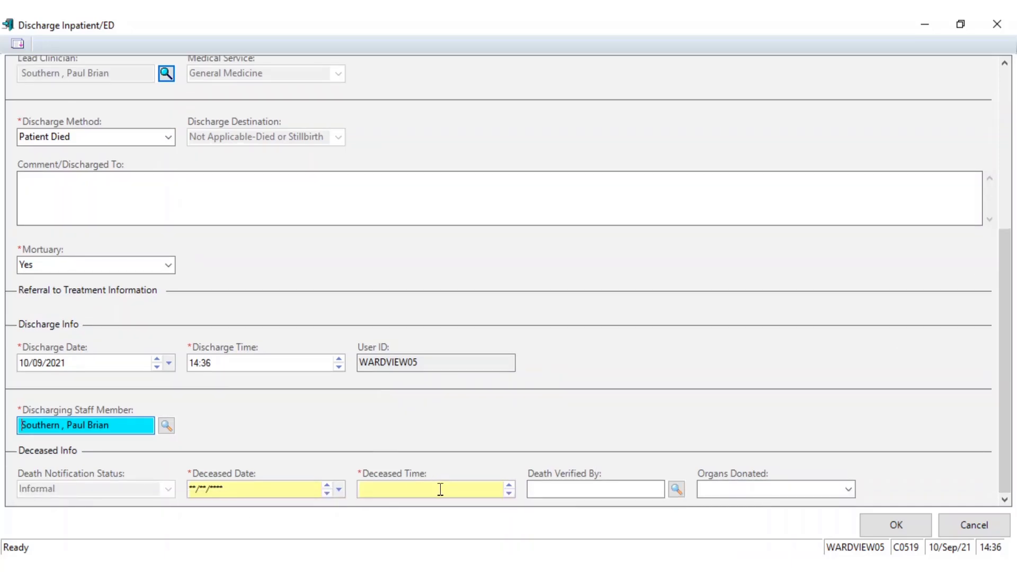
pyautogui.click(301, 488)
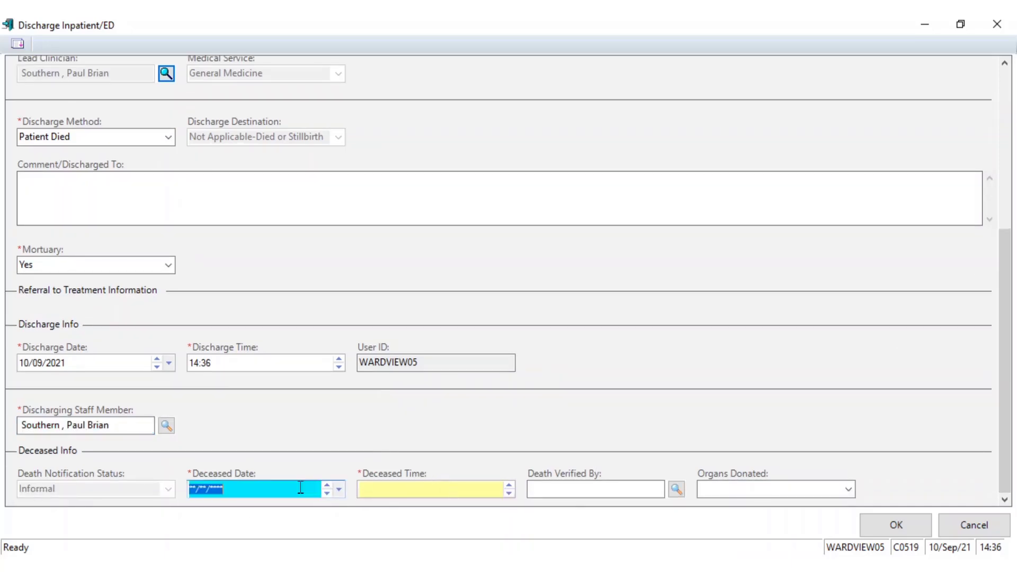
pyautogui.click(407, 490)
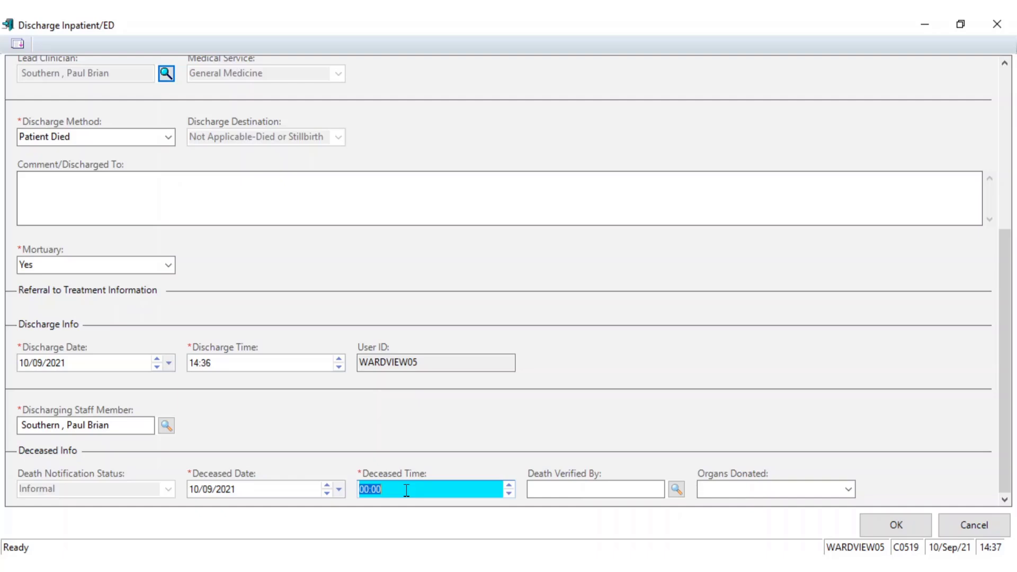
pyautogui.press('n')
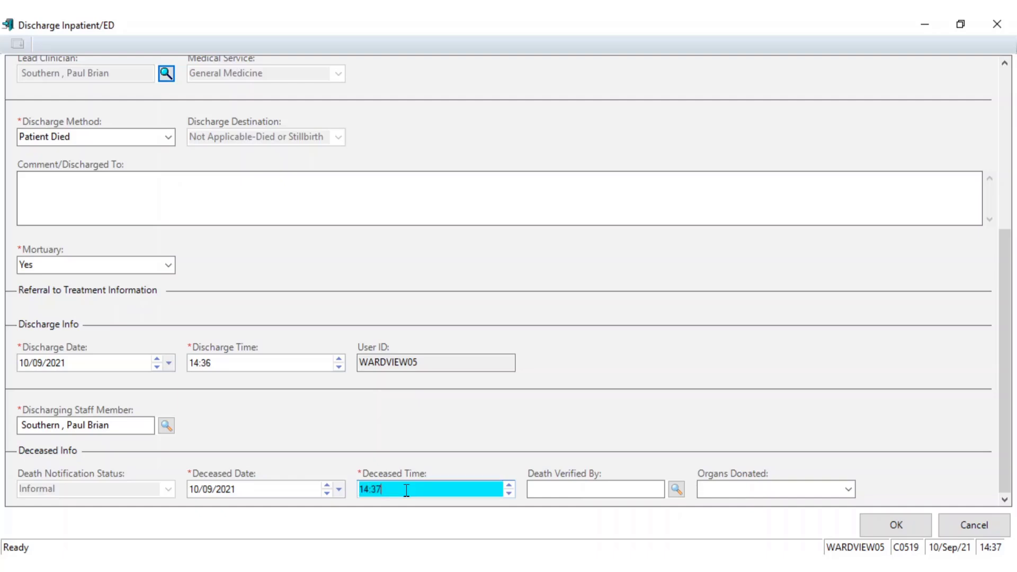
# Submit the discharge form, decline setting the deceased date, and cancel the conversation, discarding its entries
pyautogui.click(904, 530)
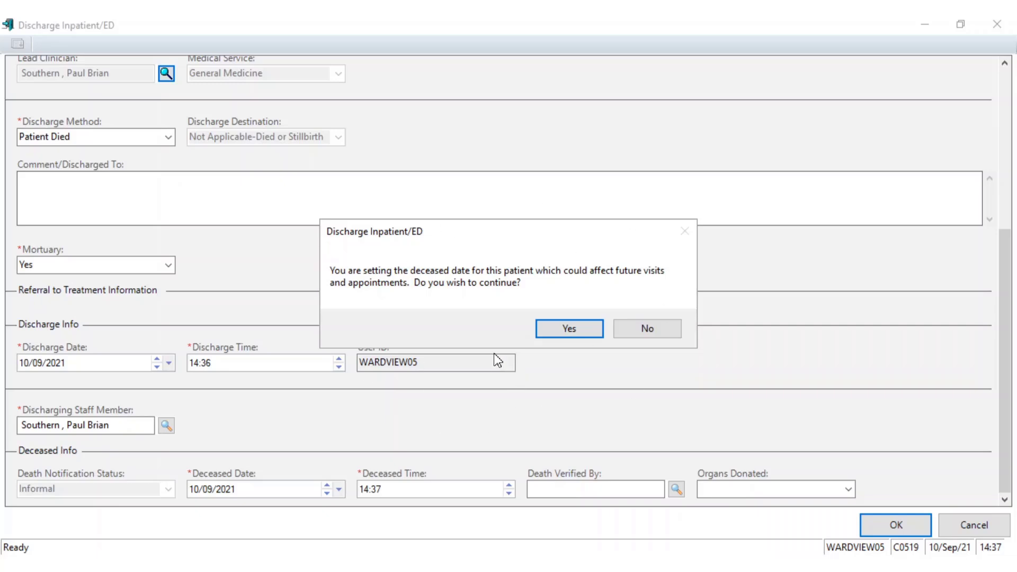
pyautogui.click(629, 336)
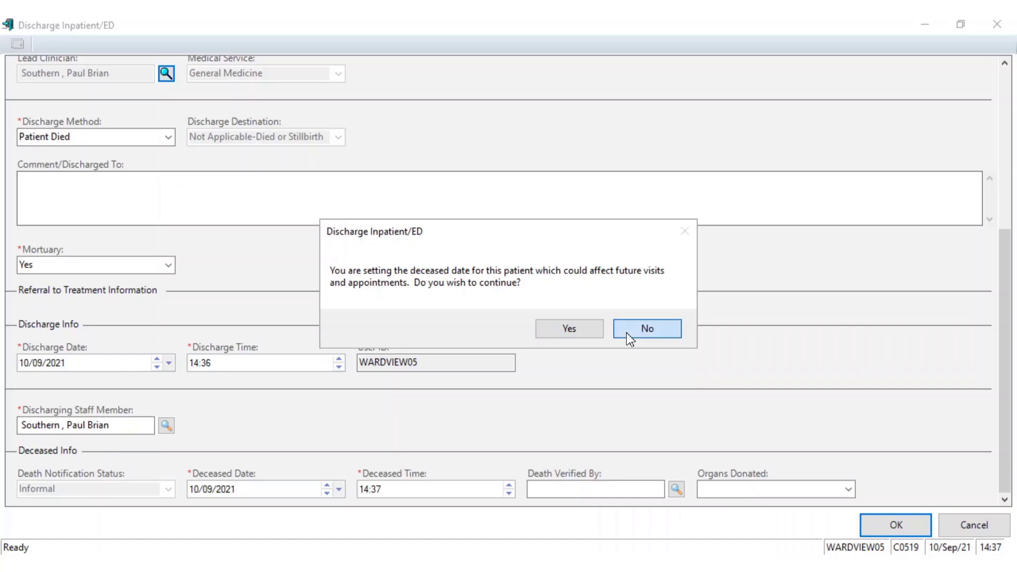
pyautogui.click(629, 338)
pyautogui.click(969, 537)
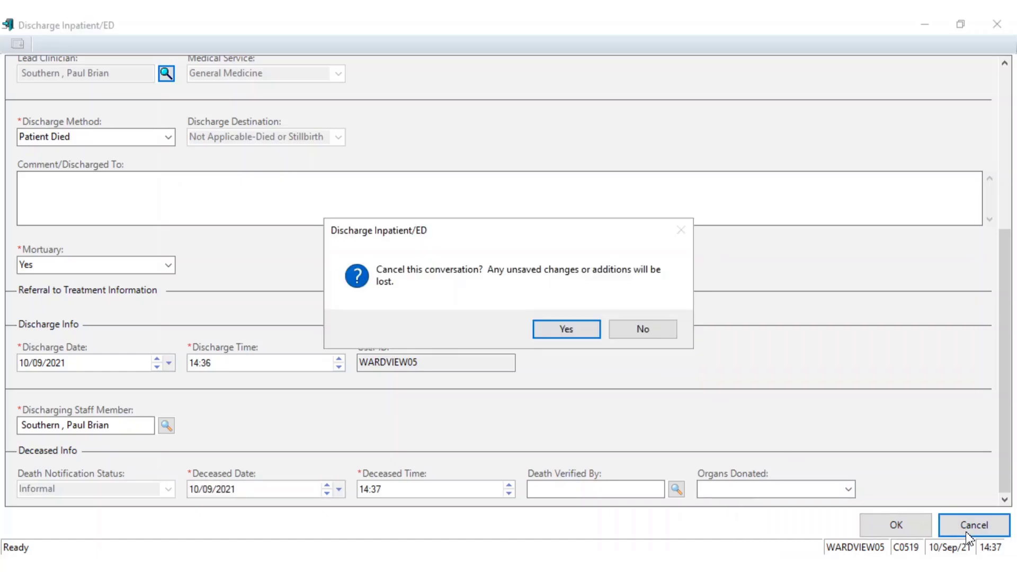
pyautogui.click(571, 334)
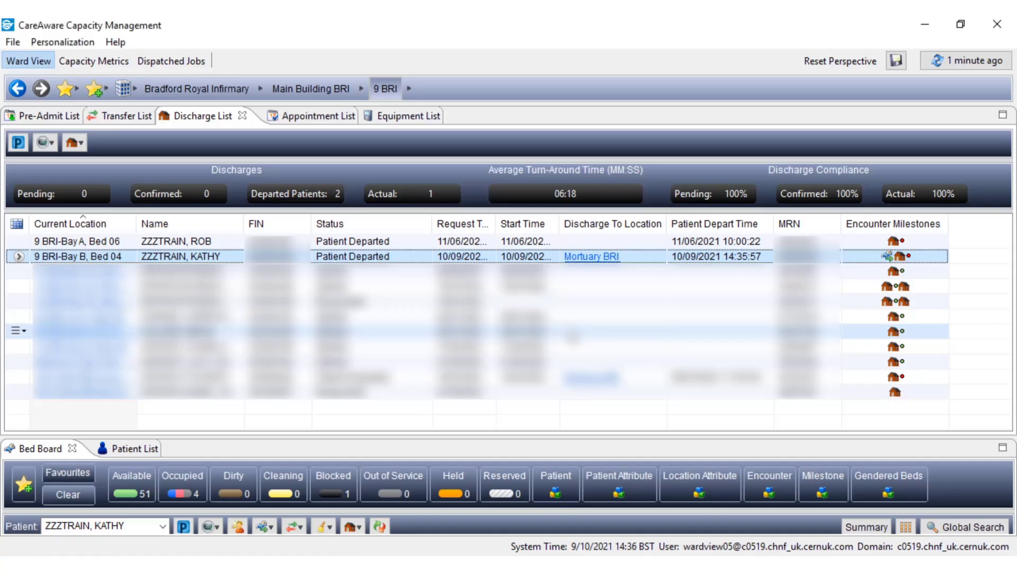